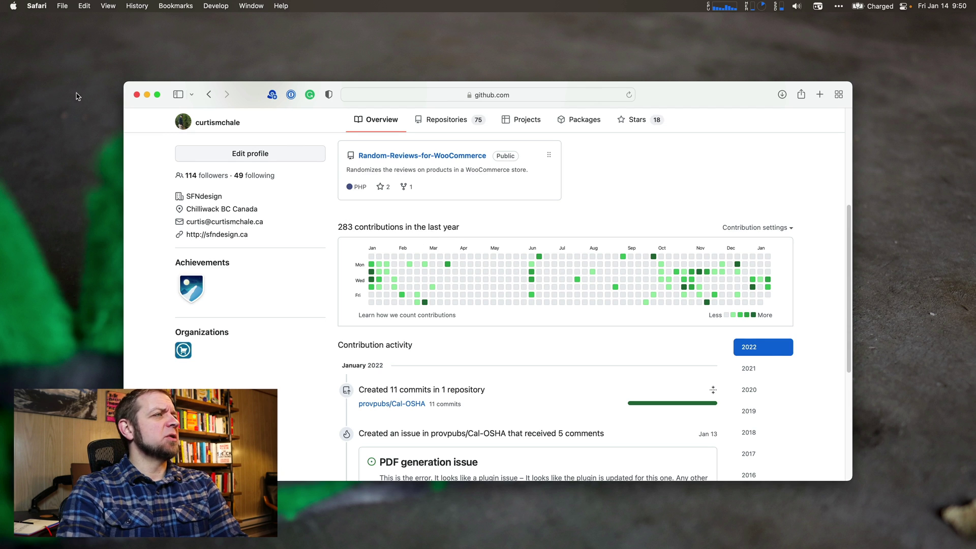
- Close the GitHub browser window and select the 'Activity History' words in the Obsidian note
click(137, 96)
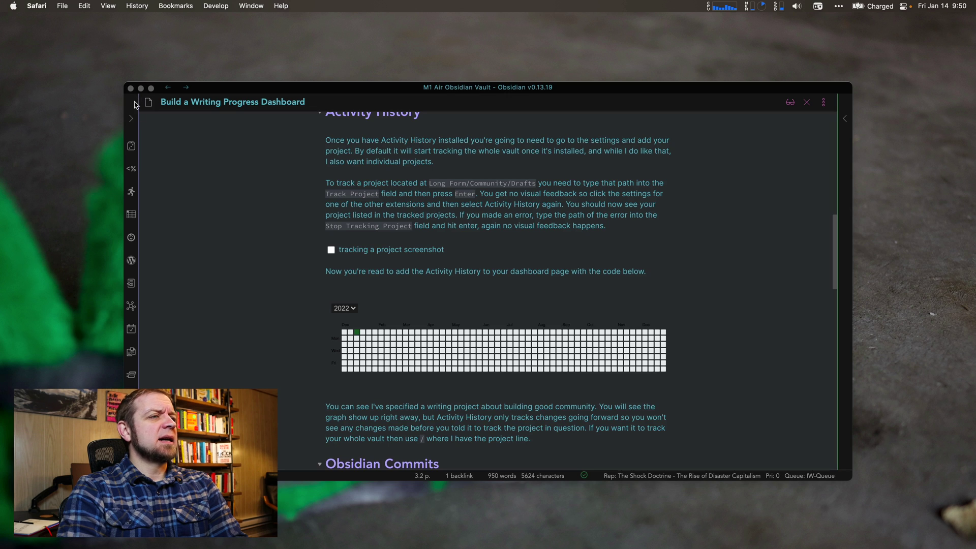
click(444, 277)
drag(425, 271, 481, 271)
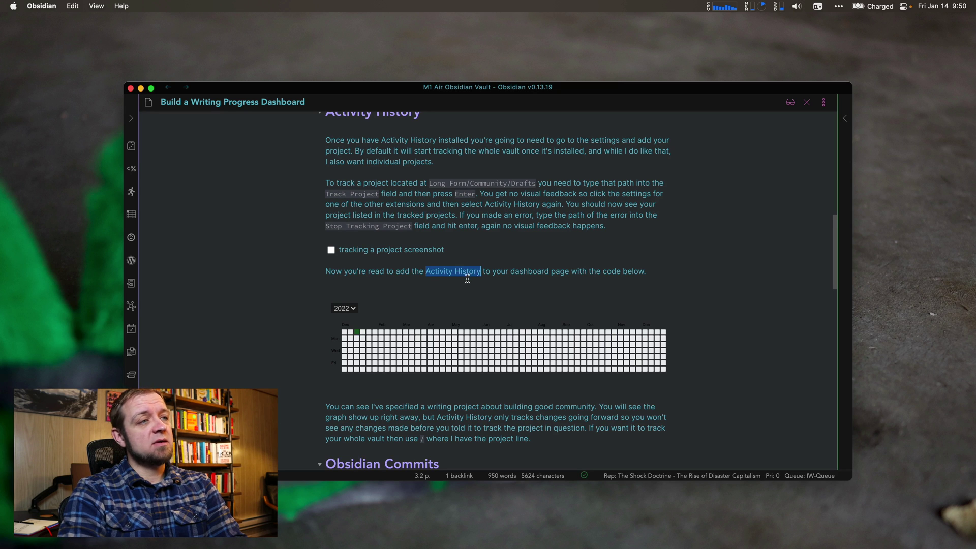
- Reveal the ActivityHistory block's Long Form/Community/Drafts source, then let the 2022 heatmap render again
click(460, 279)
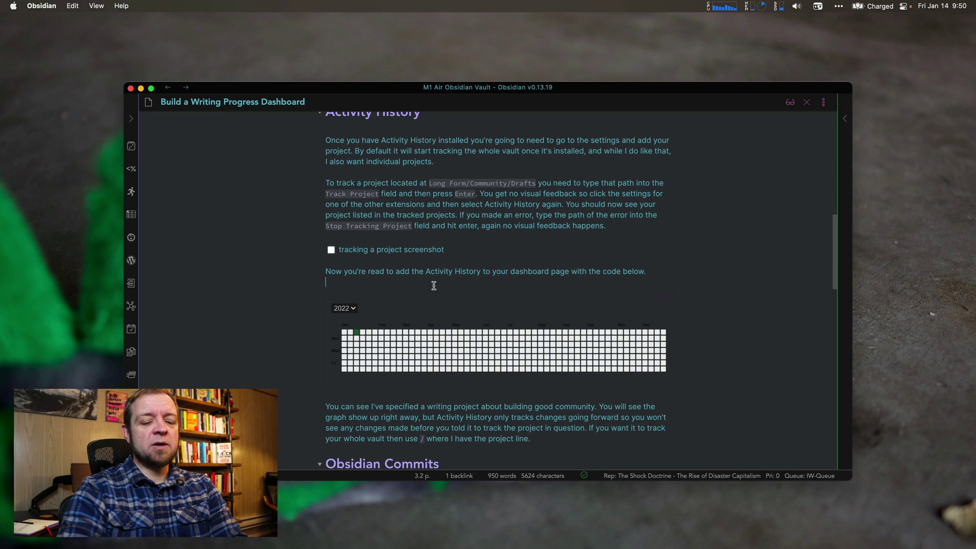
key(Down)
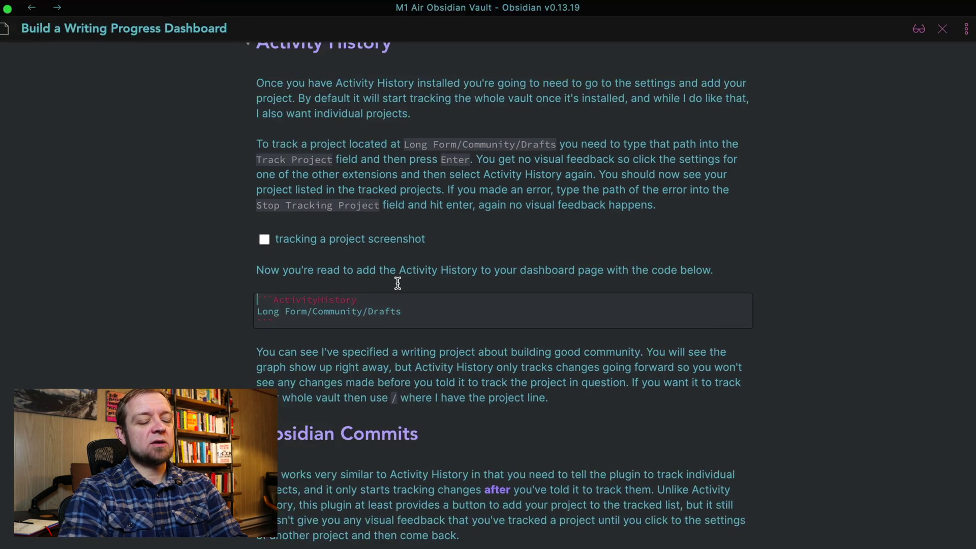
key(Up)
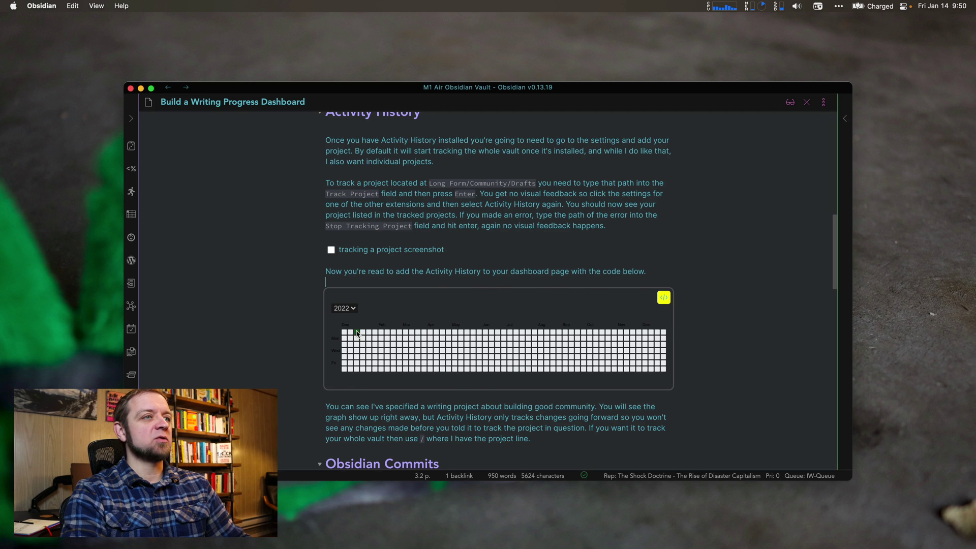
- Open the Activity History plugin settings, type 'Long Form/Community/Drafts' into Track Project, then clear it
key(super+comma)
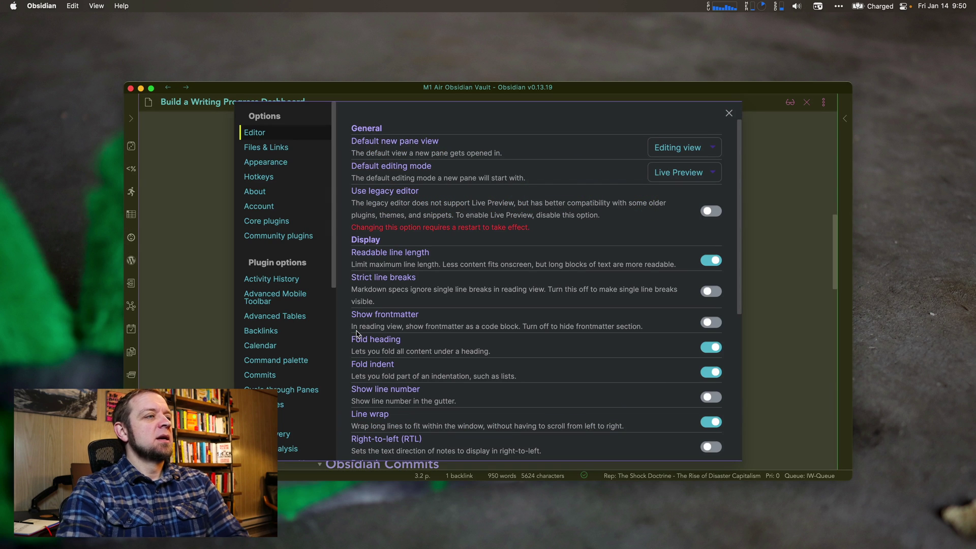
click(277, 281)
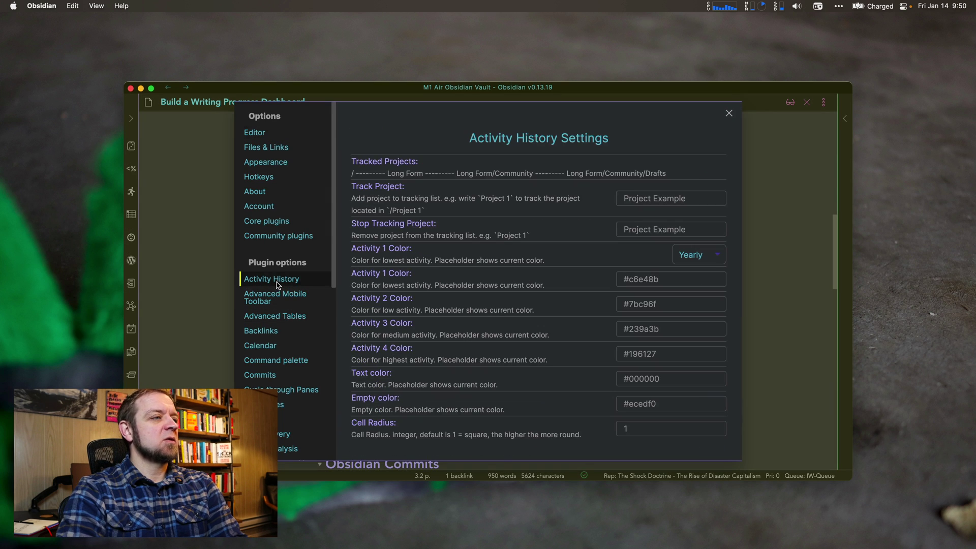
click(657, 196)
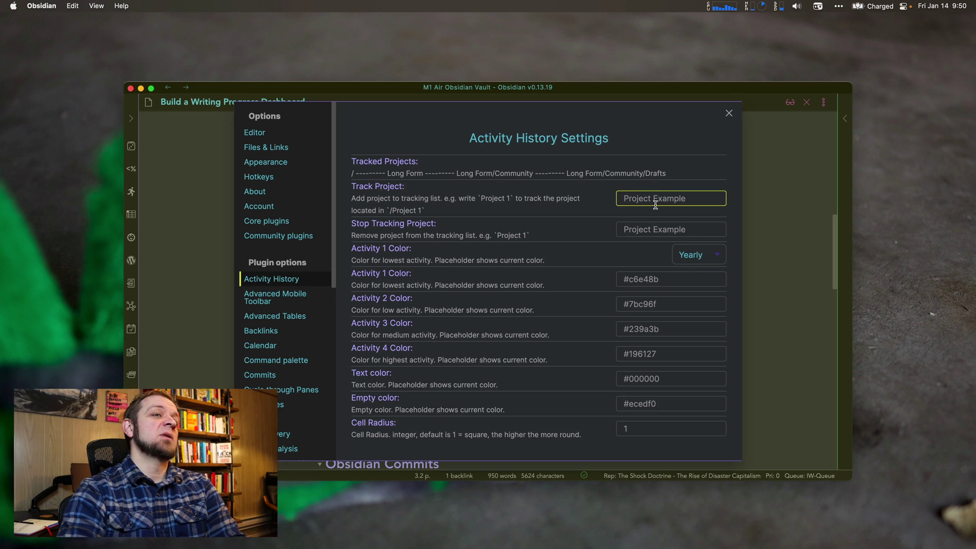
text(Long)
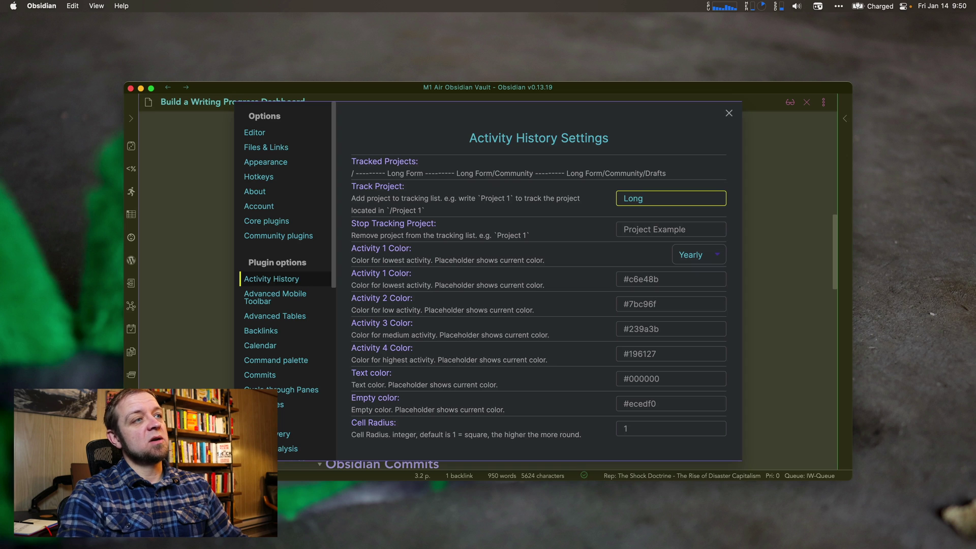
text( Form/Com)
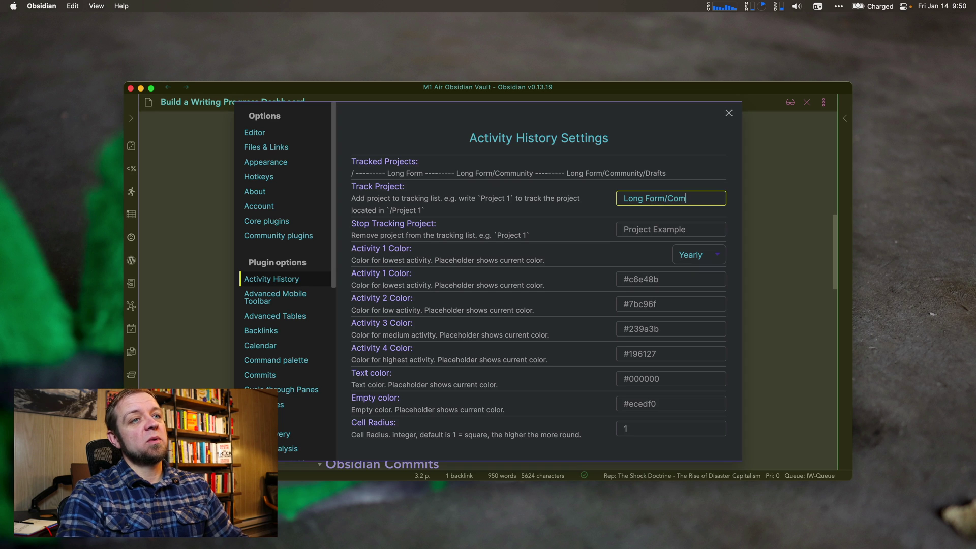
text(munity/Drafts)
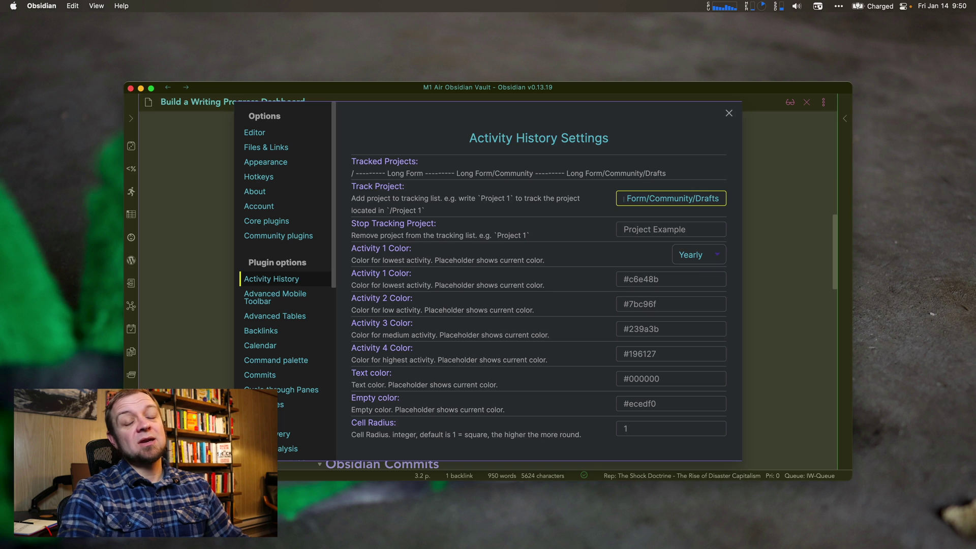
key(super+a)
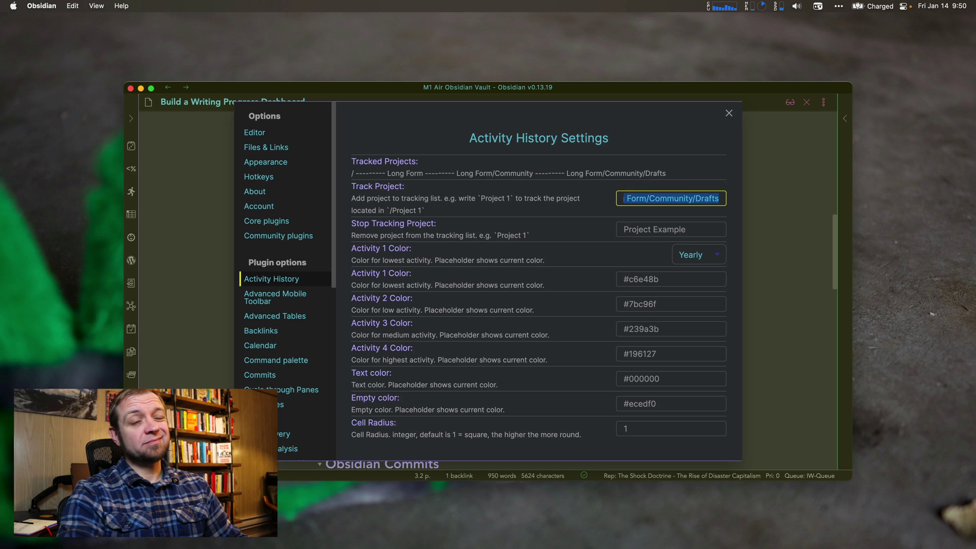
key(BackSpace)
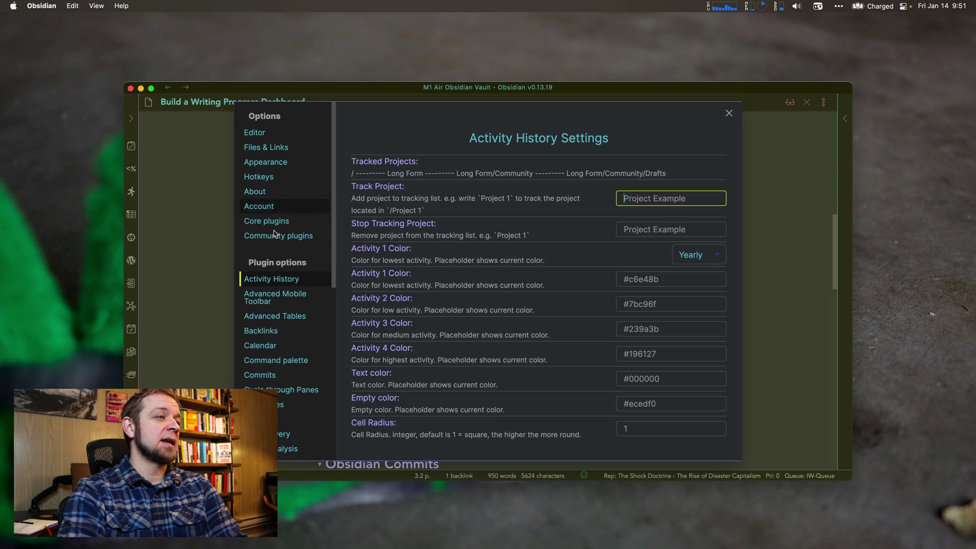
click(256, 291)
click(257, 280)
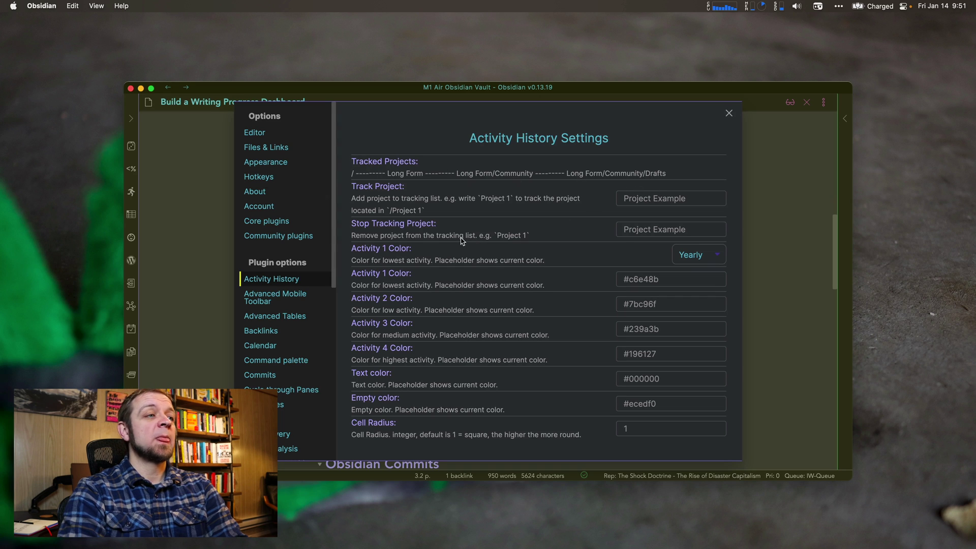
- Keep the Activity History heatmap period on Yearly and change its Cell Radius from 1 to 5
click(670, 231)
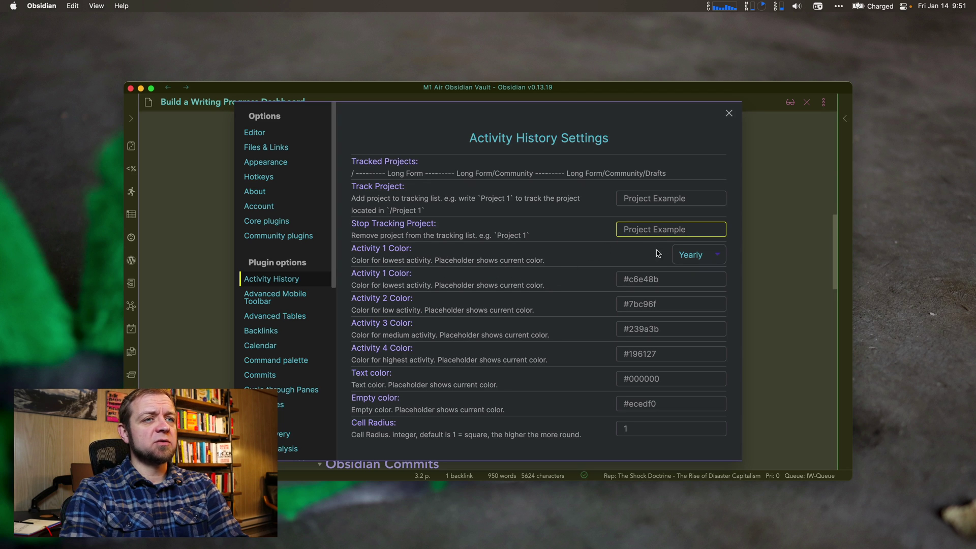
click(704, 254)
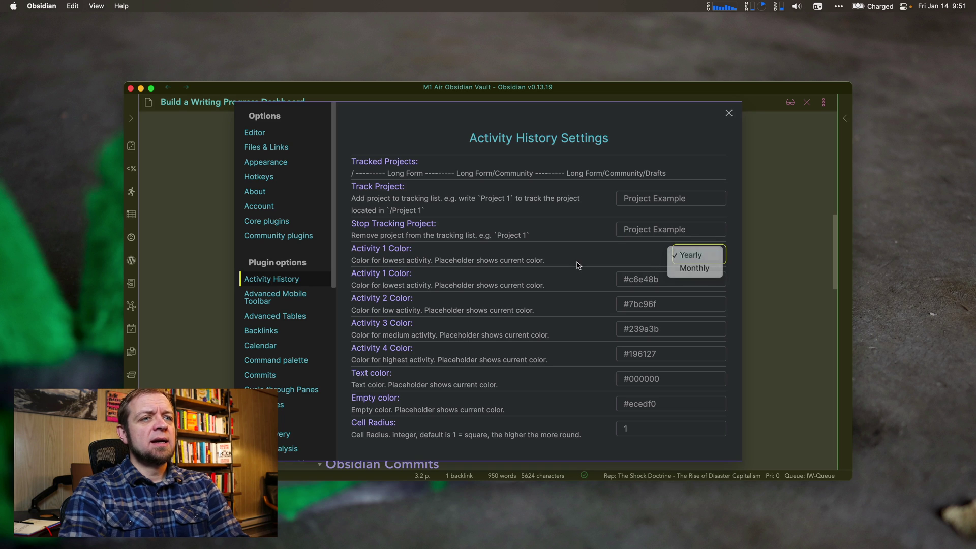
click(482, 269)
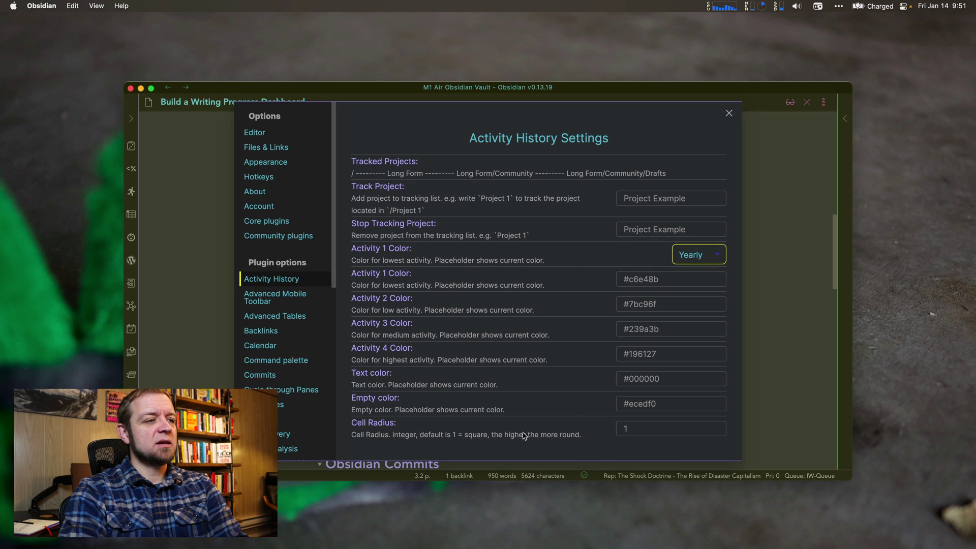
click(625, 428)
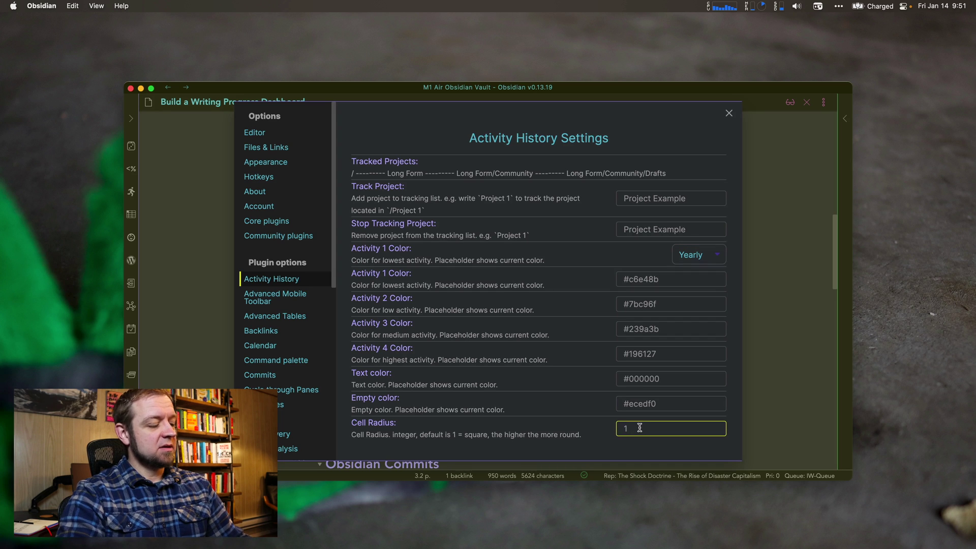
text(5)
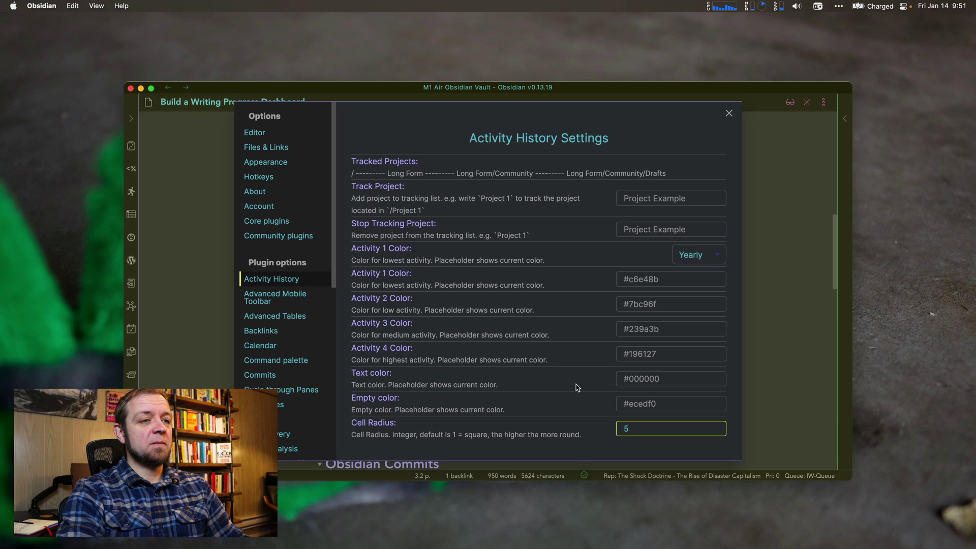
- Close Settings, re-render the Activity History heatmap, and scroll down to the Obsidian Commits section
click(728, 113)
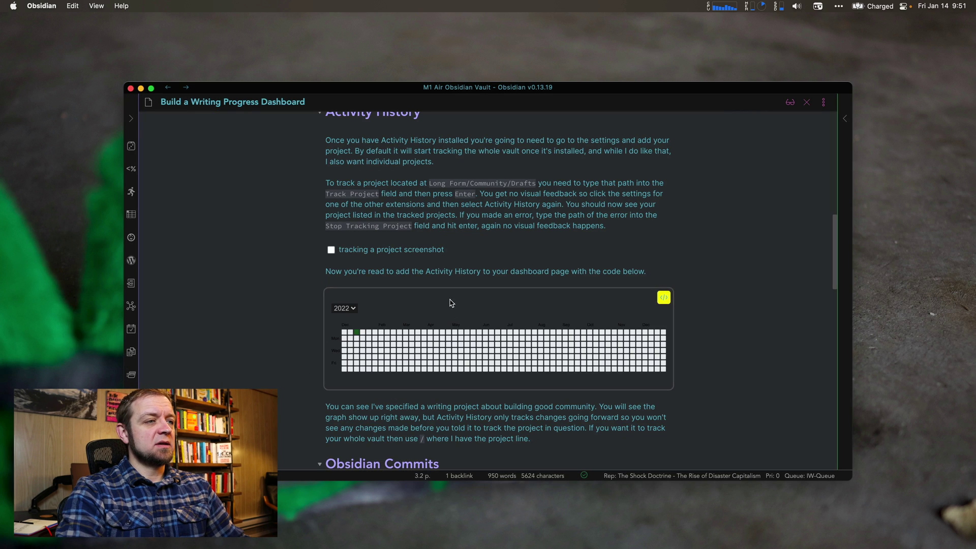
click(469, 252)
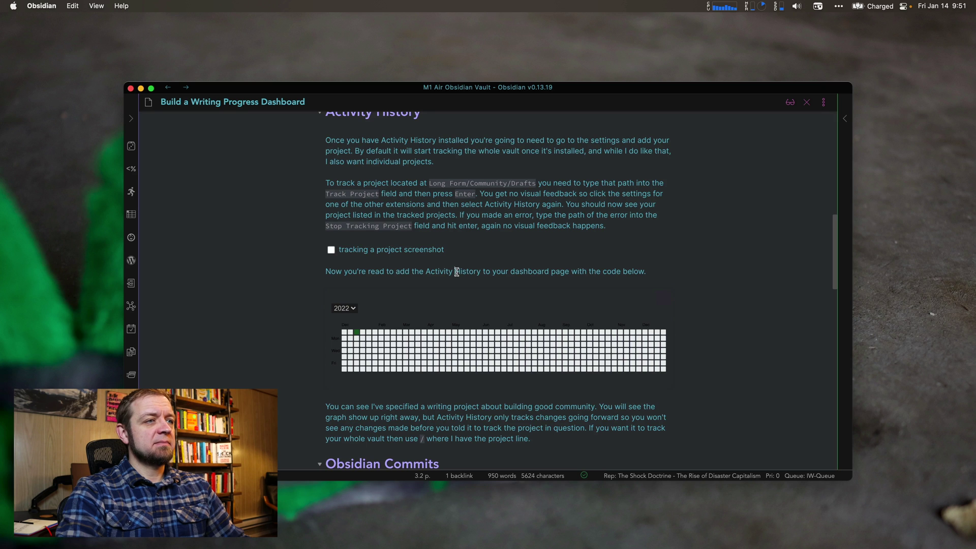
click(327, 292)
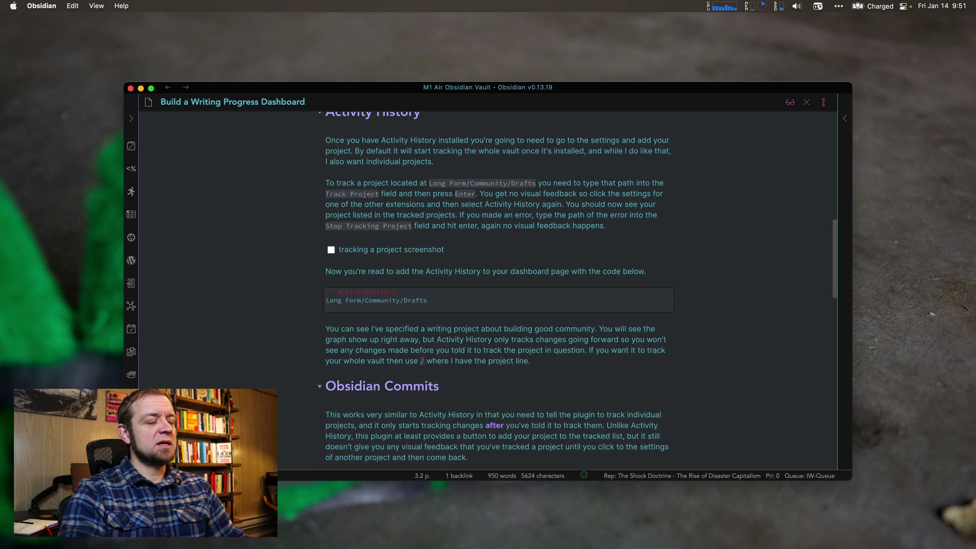
click(326, 281)
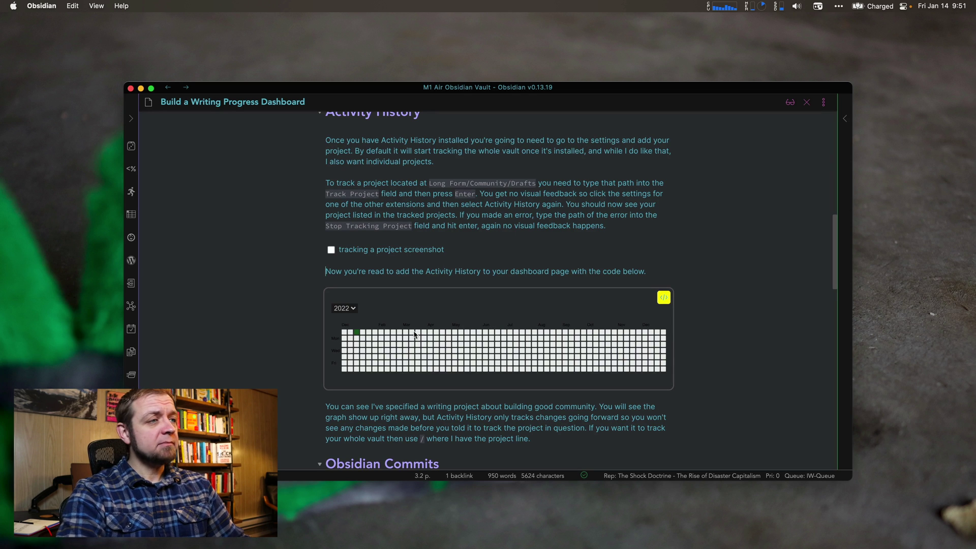
scroll(414, 333, down, 2)
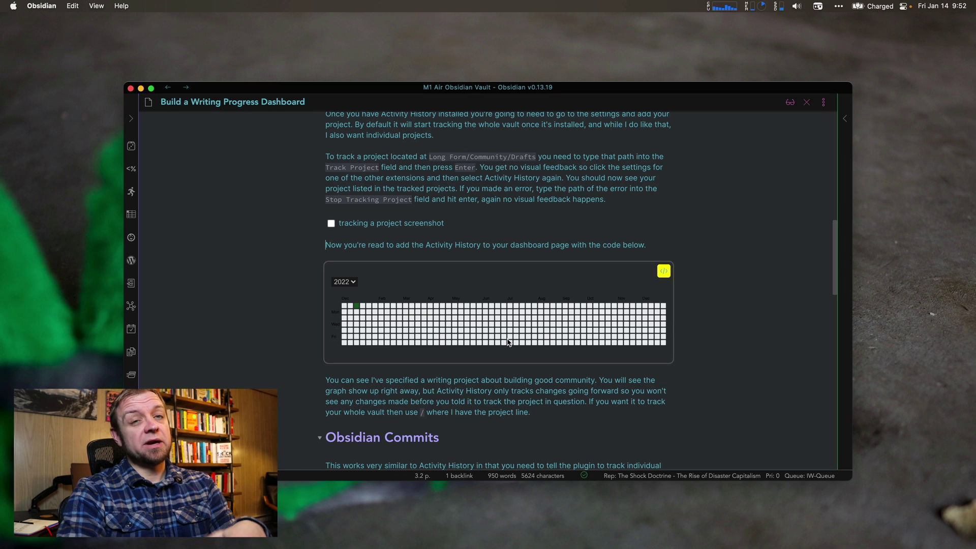
scroll(508, 342, down, 5)
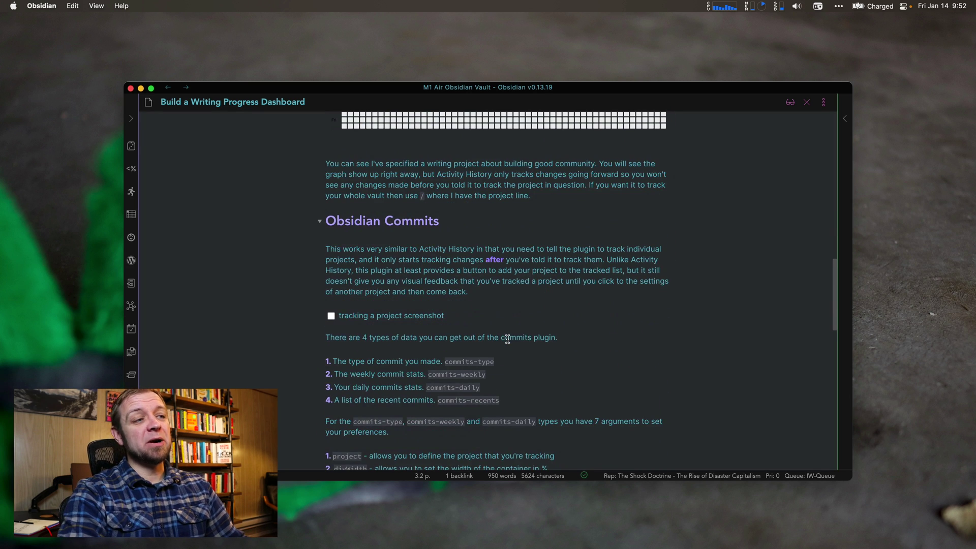
scroll(507, 339, down, 2)
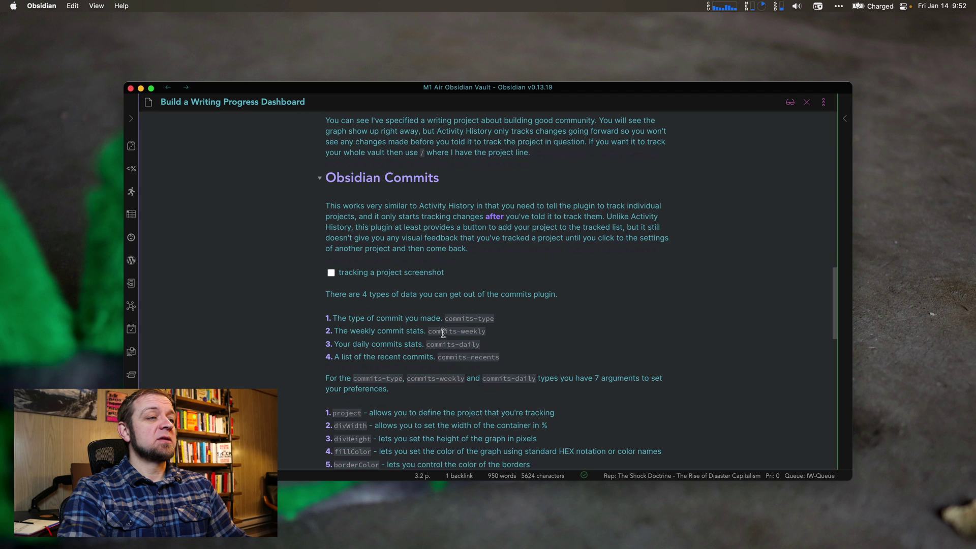
drag(446, 319, 505, 319)
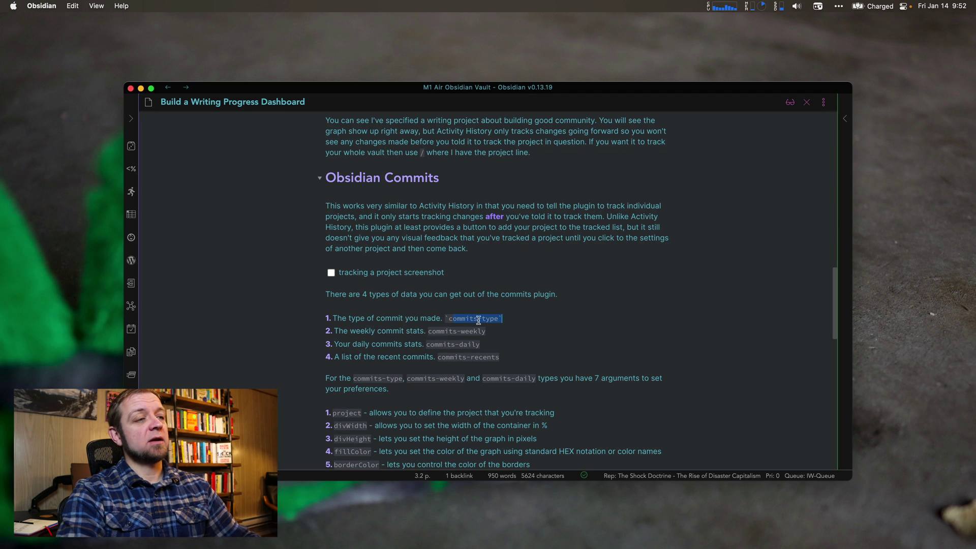
click(478, 319)
click(447, 331)
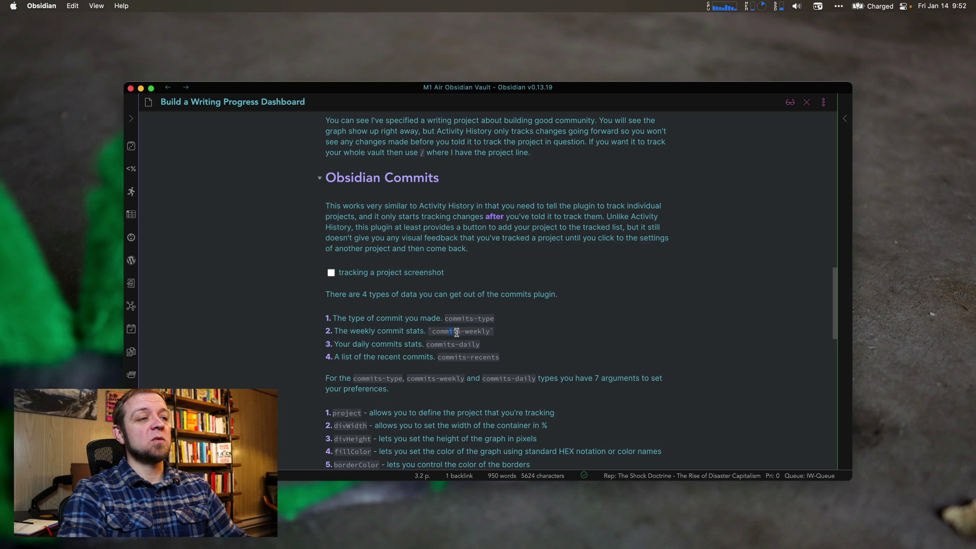
click(449, 346)
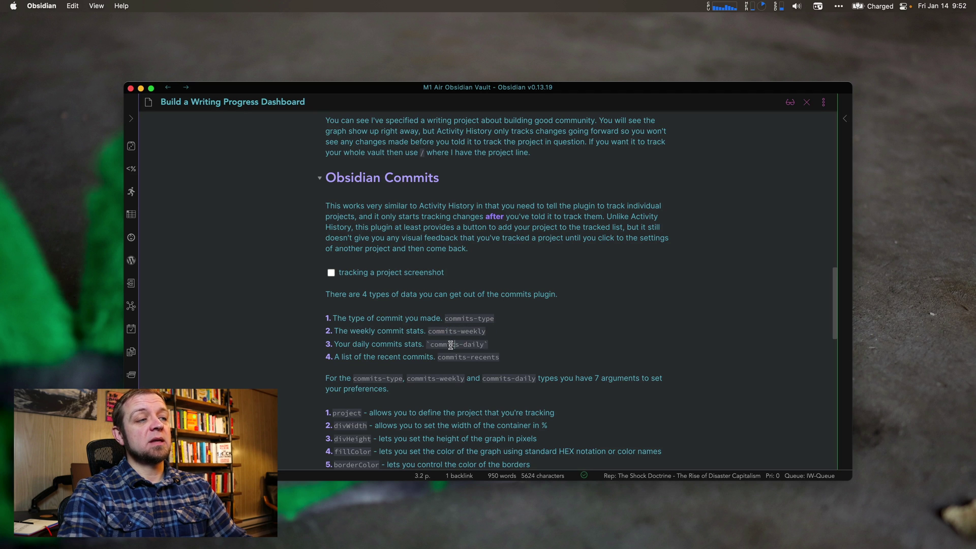
scroll(452, 346, down, 1)
click(459, 337)
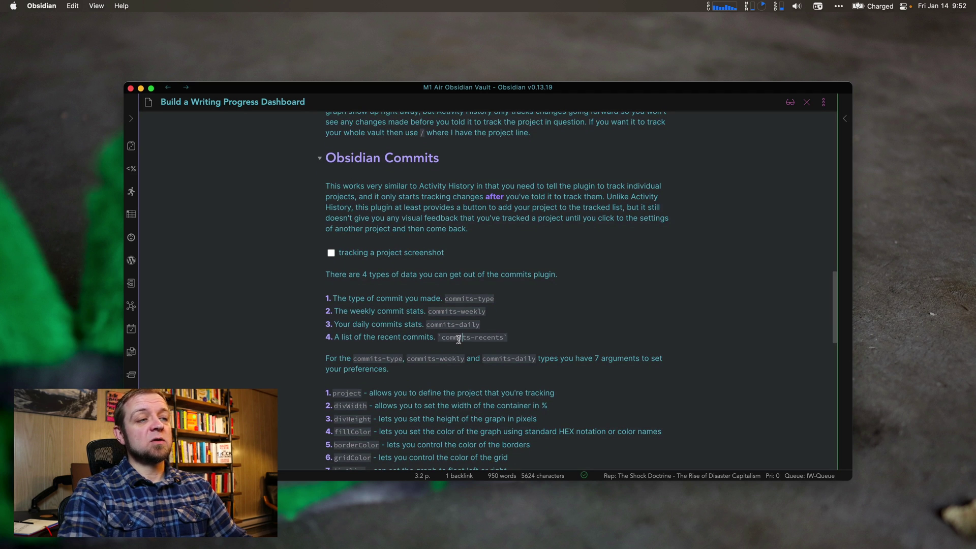
scroll(462, 367, down, 4)
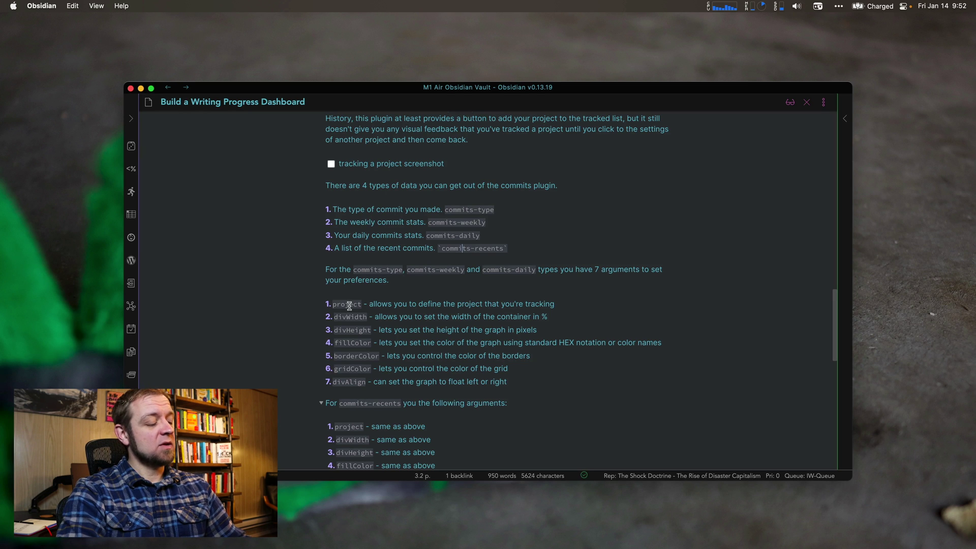
- Open Settings and bring up the Commits plugin options
key(super+comma)
scroll(287, 338, down, 10)
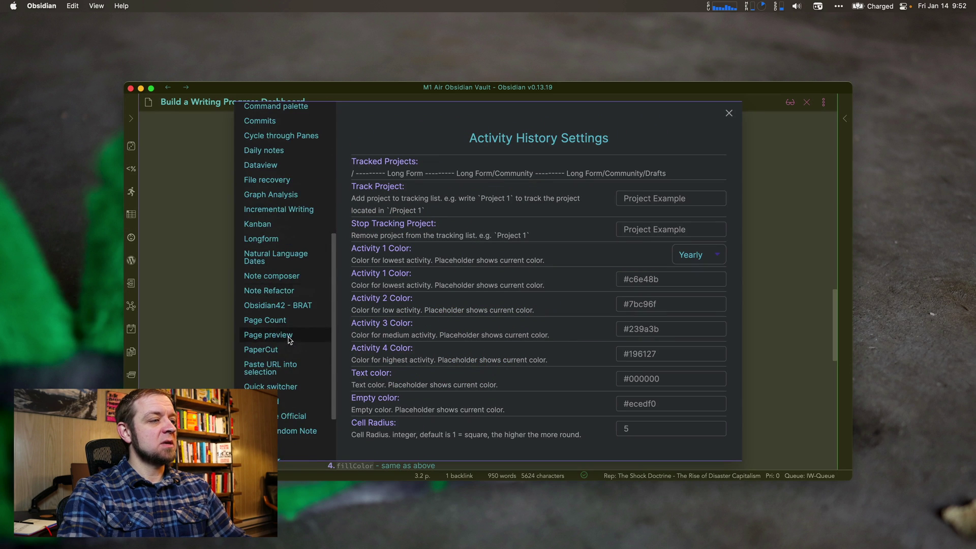
scroll(288, 337, down, 3)
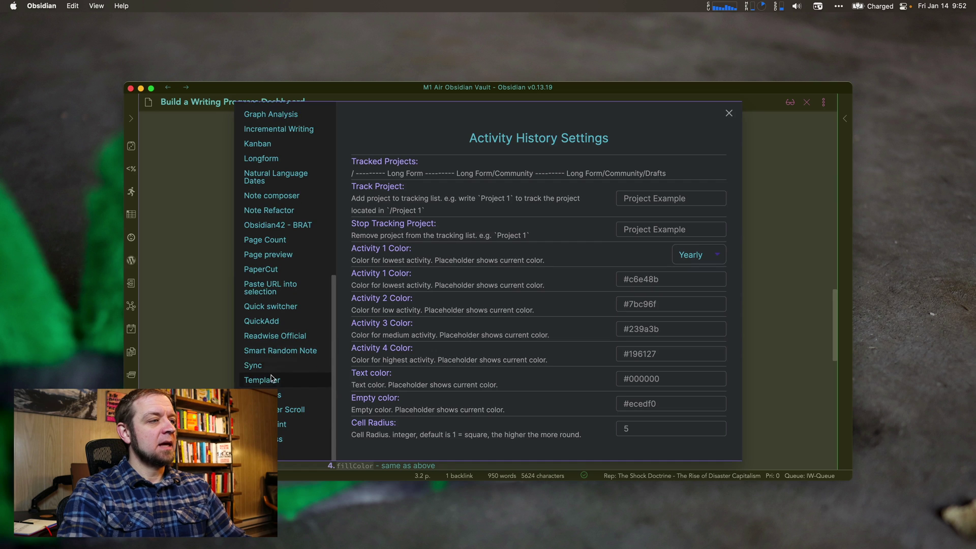
scroll(270, 379, up, 5)
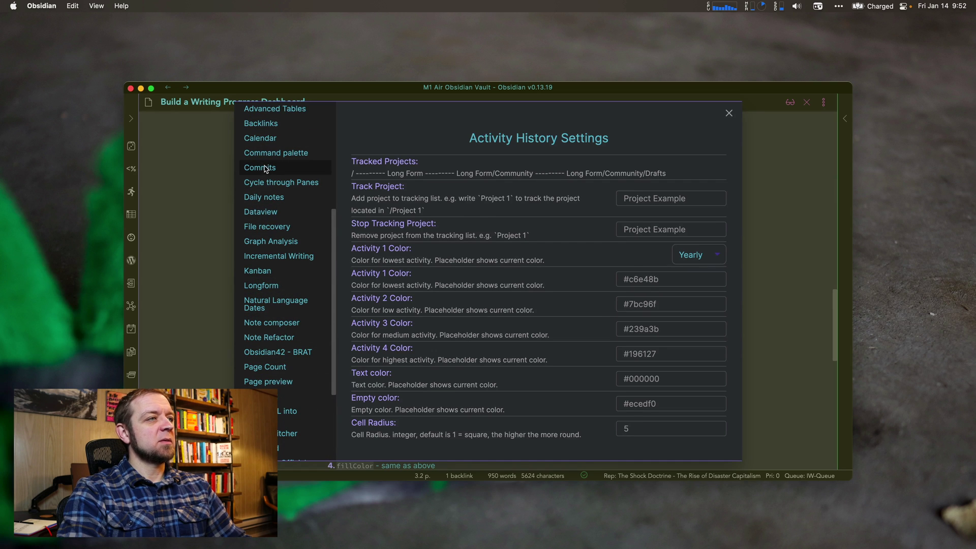
click(265, 169)
scroll(543, 319, down, 3)
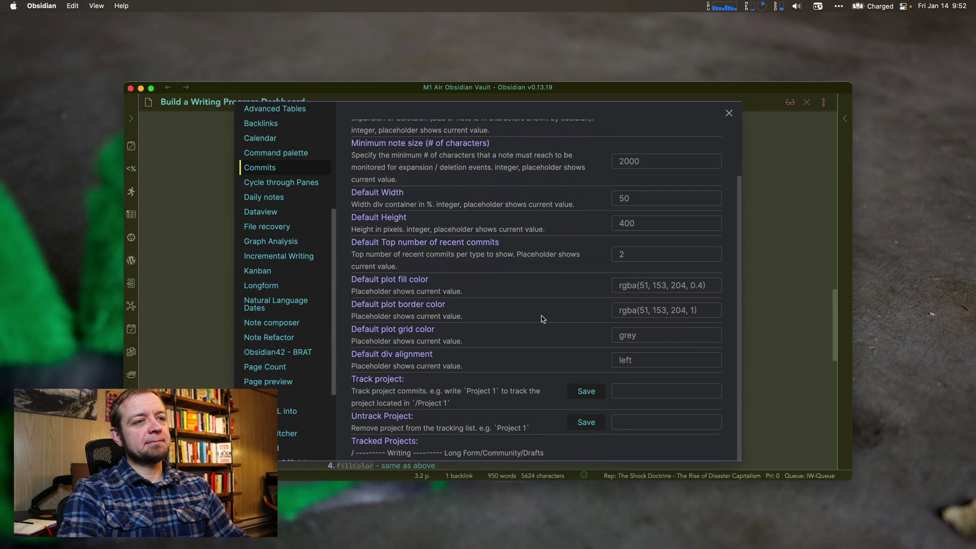
- Type 'Long Form/Community/Drafts' into the Track project field, then clear it without saving
click(646, 387)
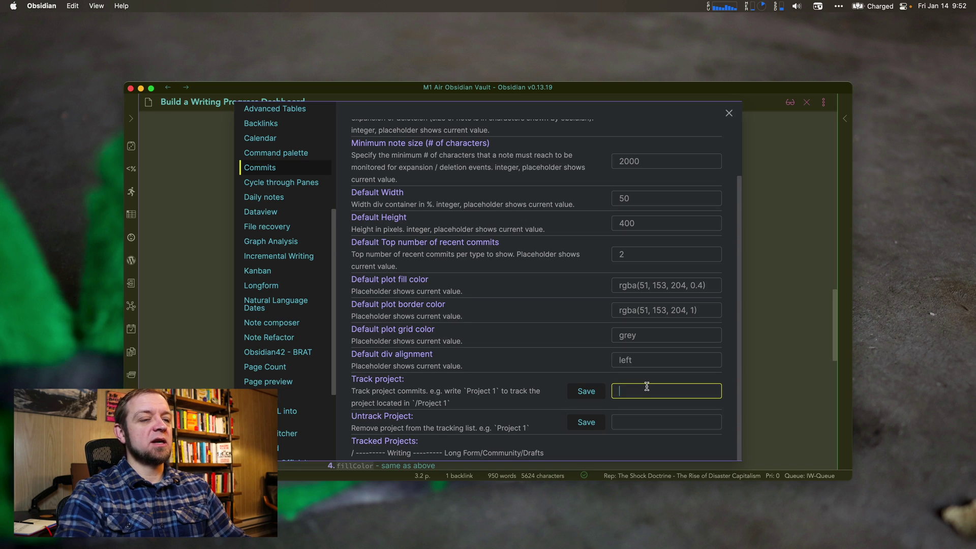
text(Long Form)
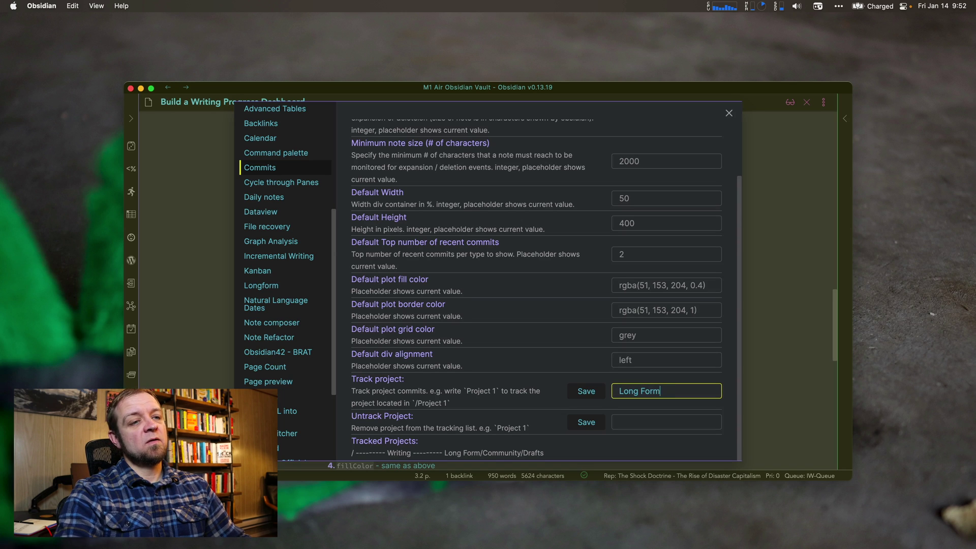
text(/Community/D)
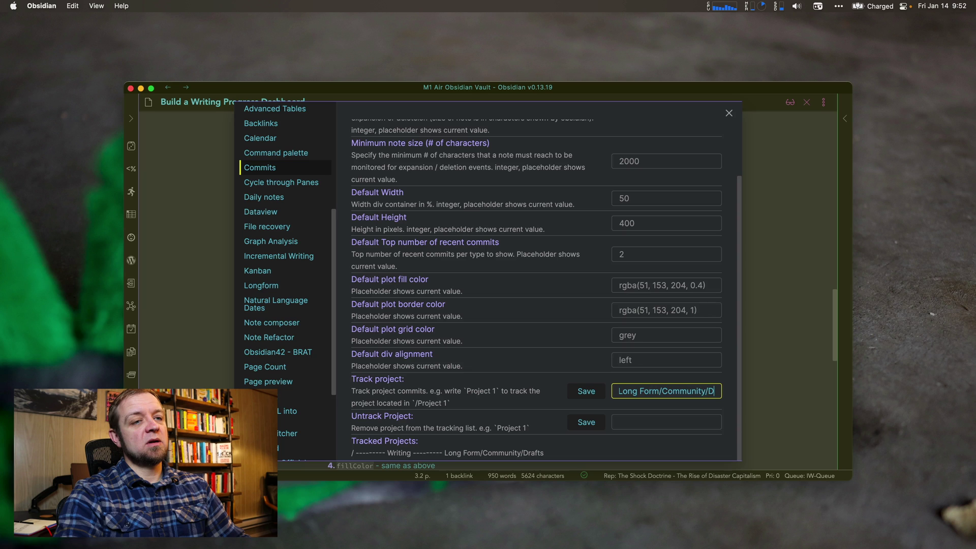
text(rafts)
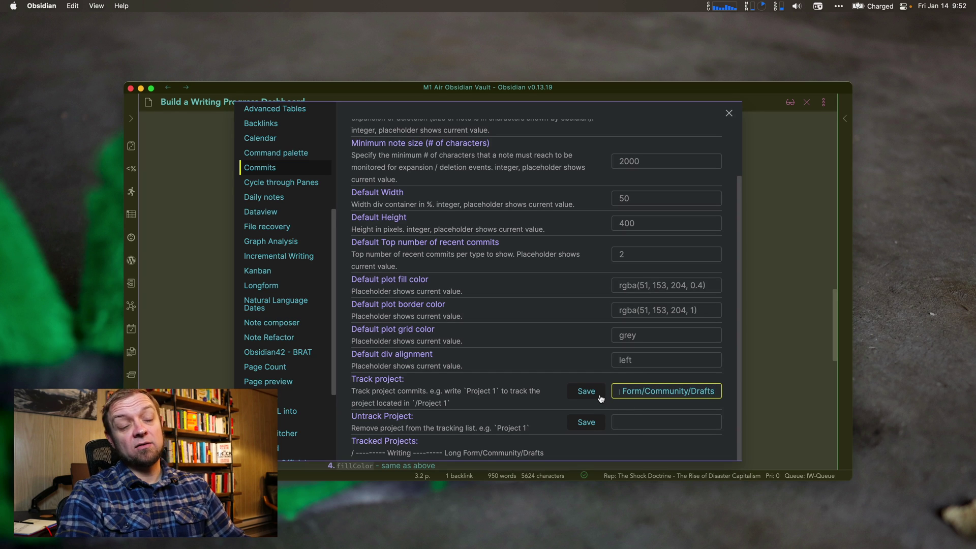
key(super+a)
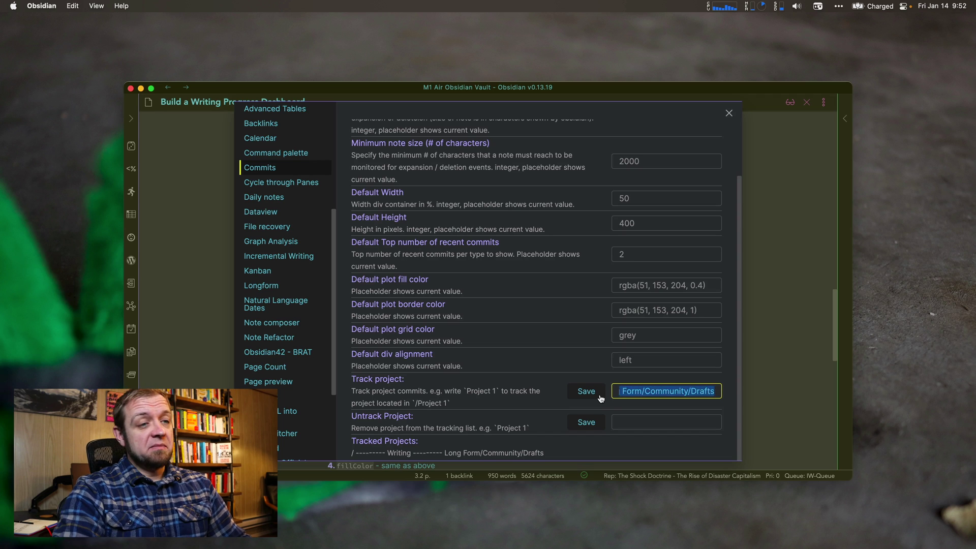
key(BackSpace)
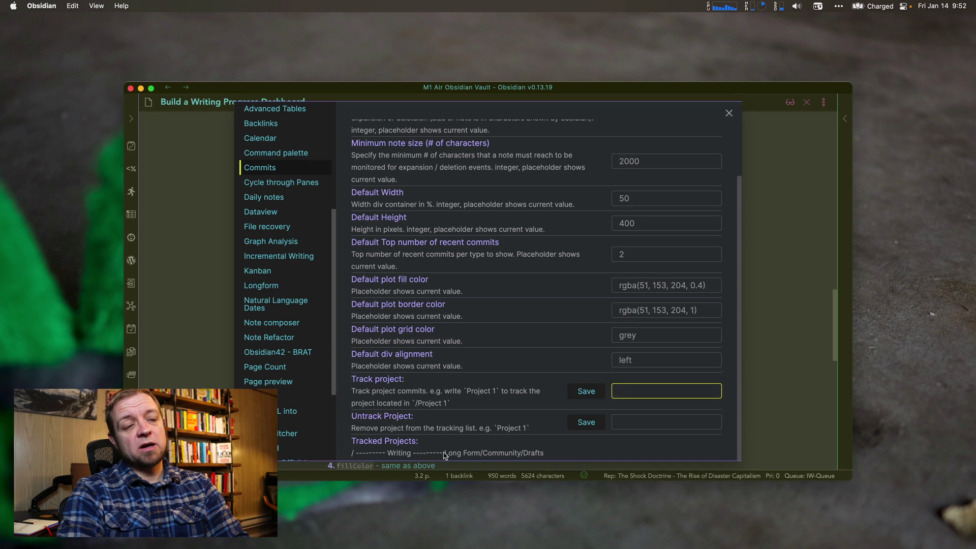
- Close Settings and scroll the note to the Writing Dashboard heading with its 2022 heatmap
click(730, 113)
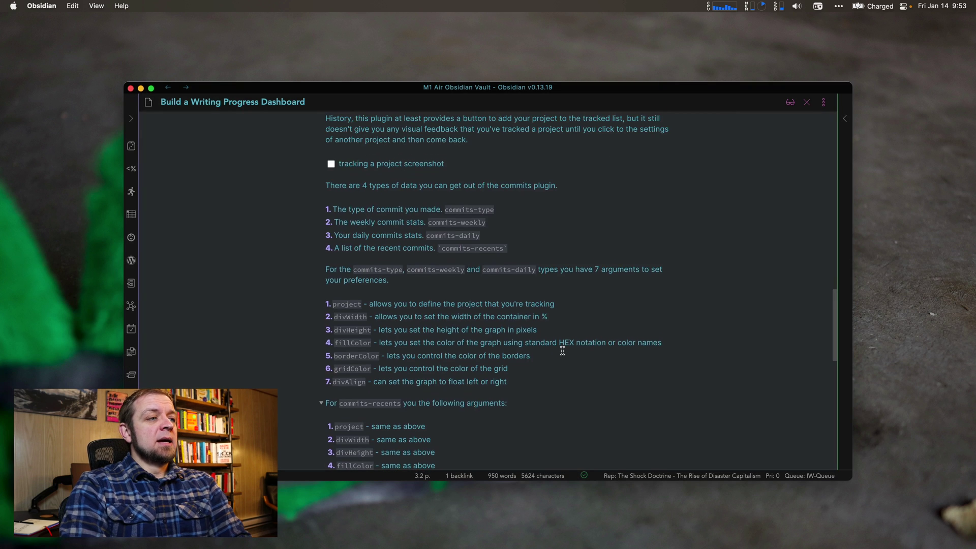
scroll(508, 326, down, 2)
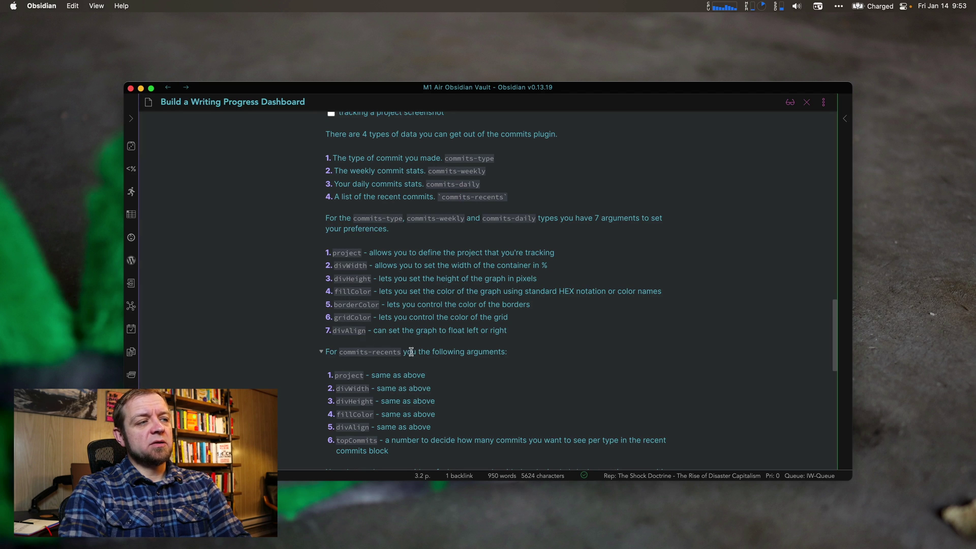
scroll(343, 333, down, 3)
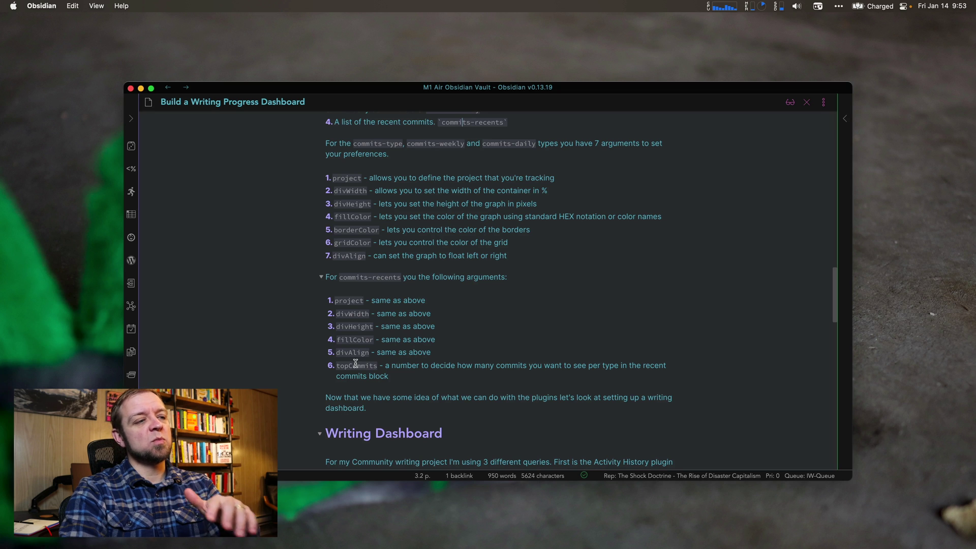
scroll(355, 363, down, 5)
scroll(356, 363, down, 10)
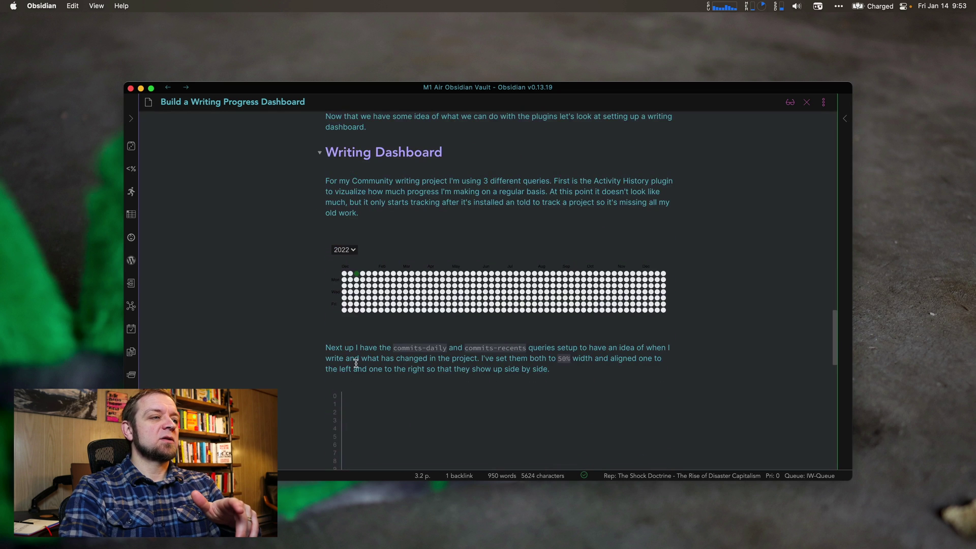
scroll(356, 362, up, 2)
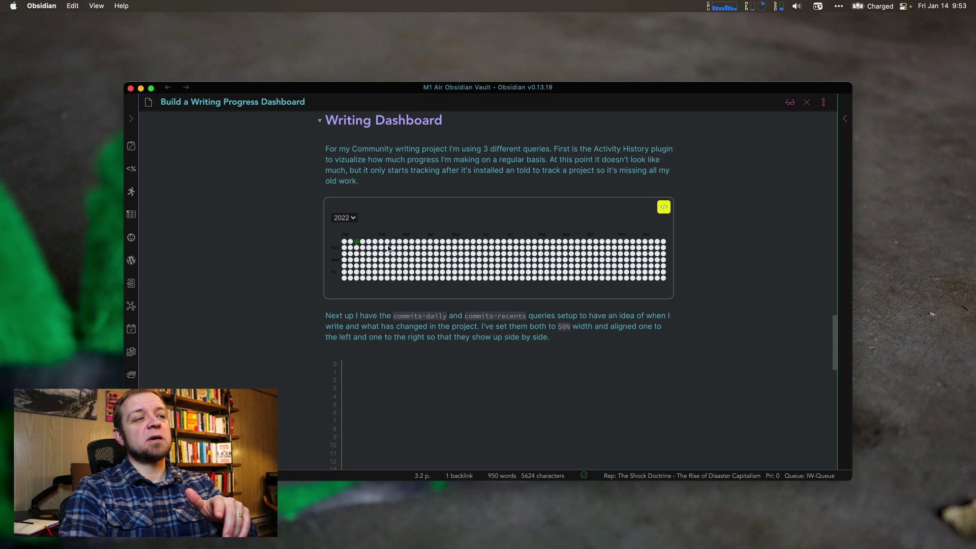
click(385, 190)
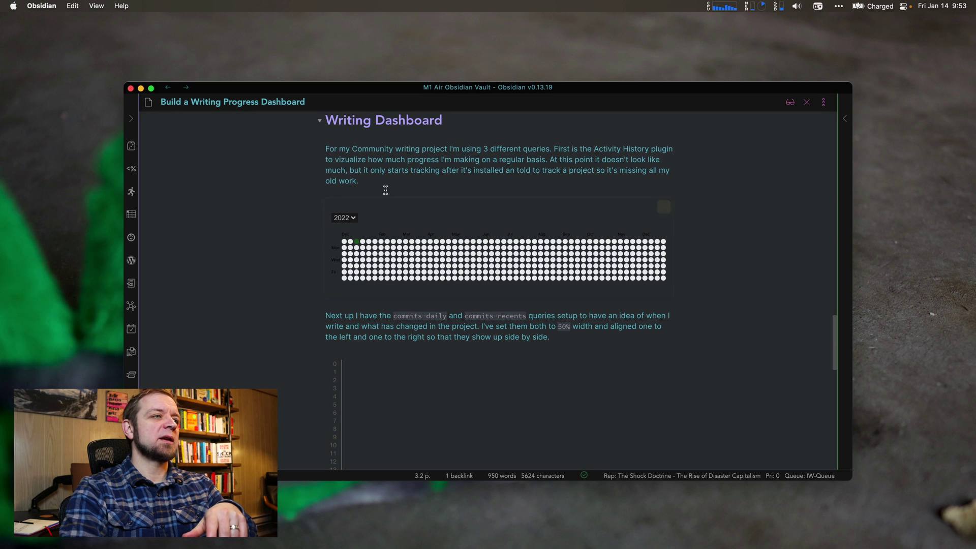
key(Down)
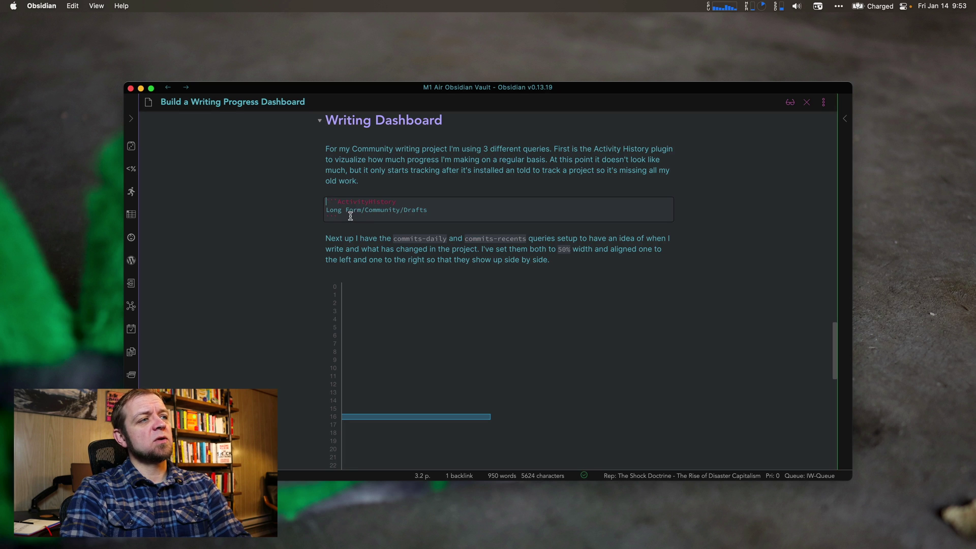
key(Up)
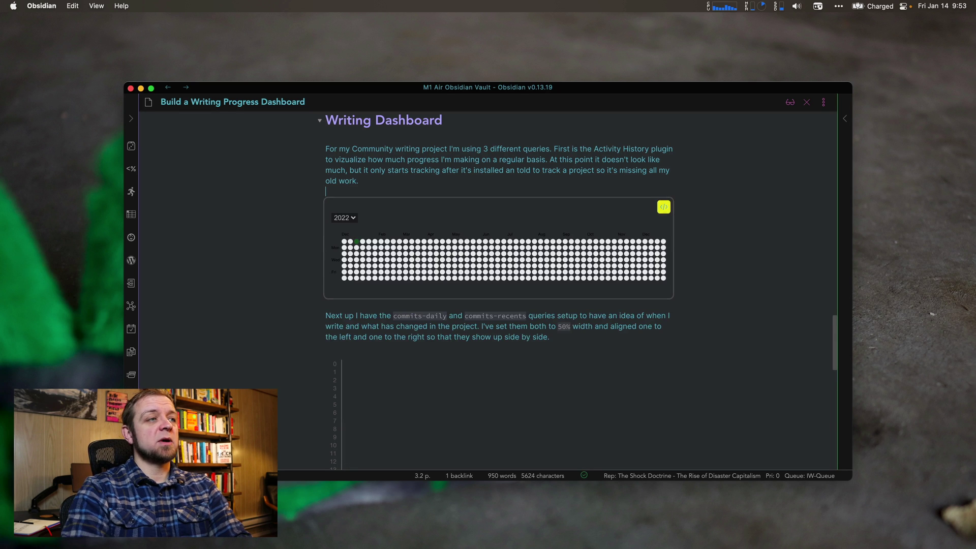
scroll(344, 277, down, 2)
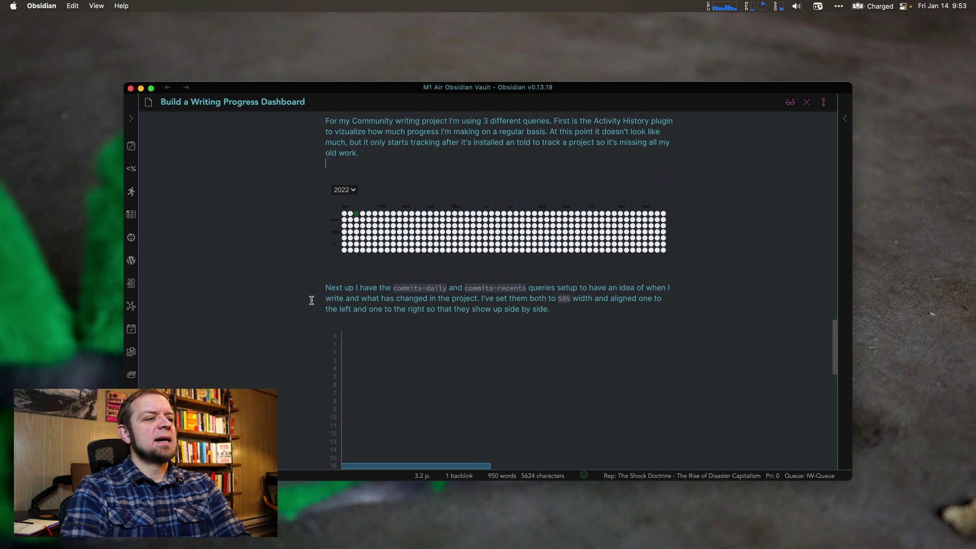
scroll(375, 285, down, 1)
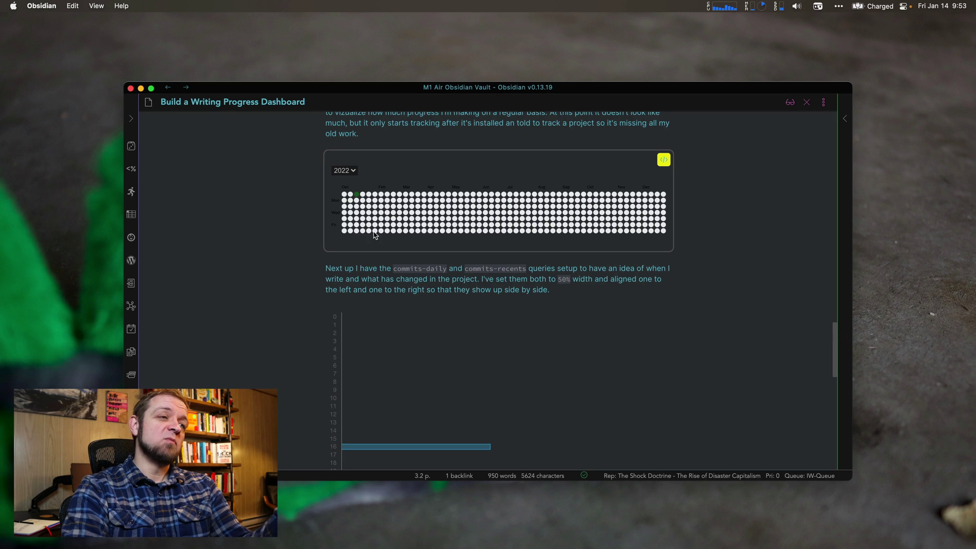
scroll(371, 255, down, 5)
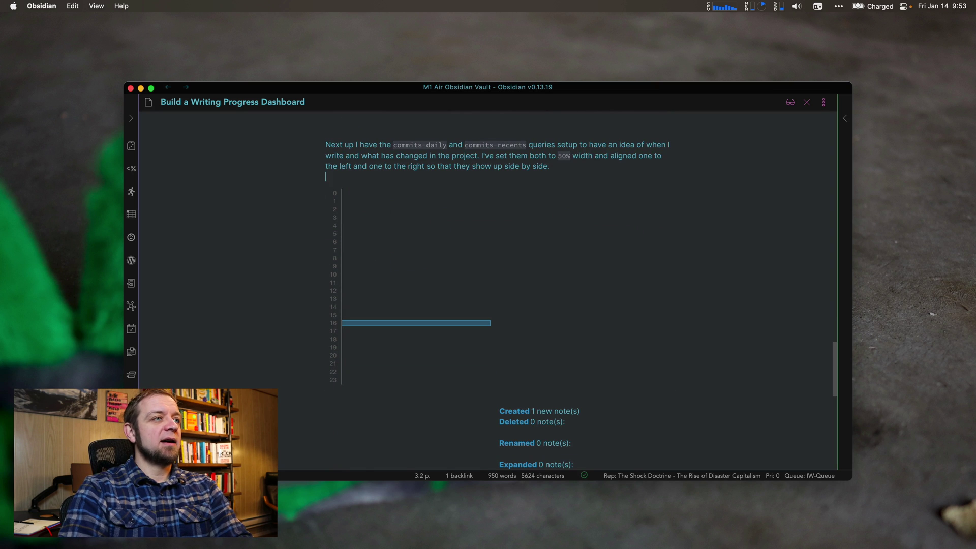
click(326, 187)
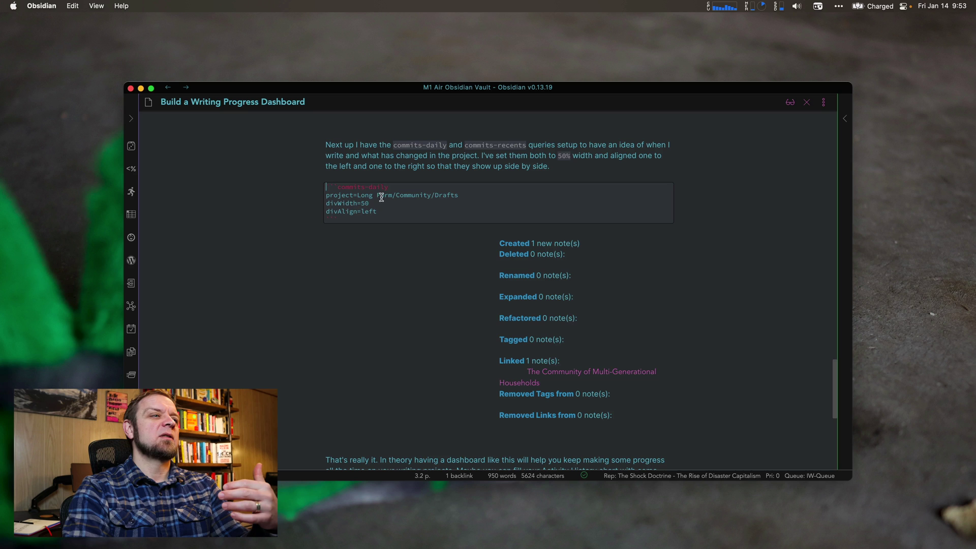
key(Up)
key(Up)
key(Up)
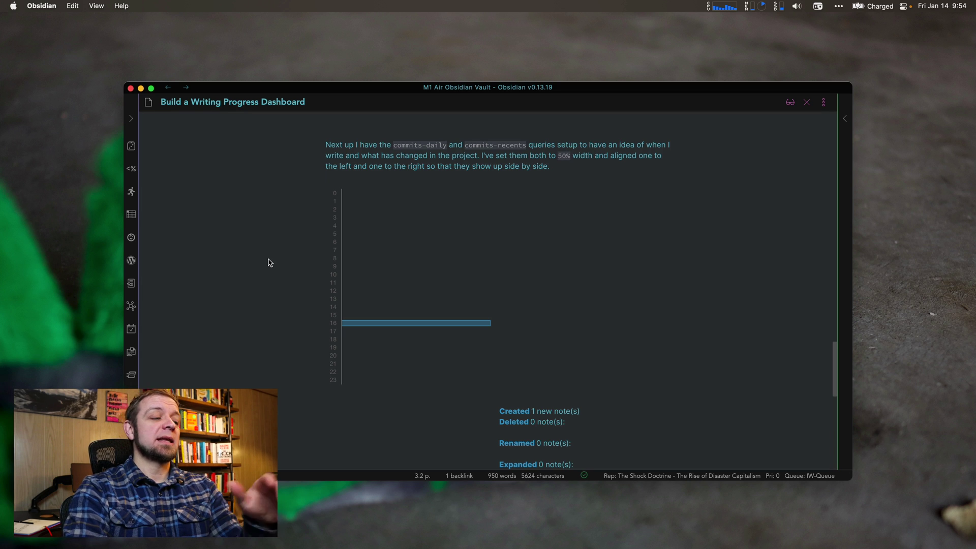
key(super+comma)
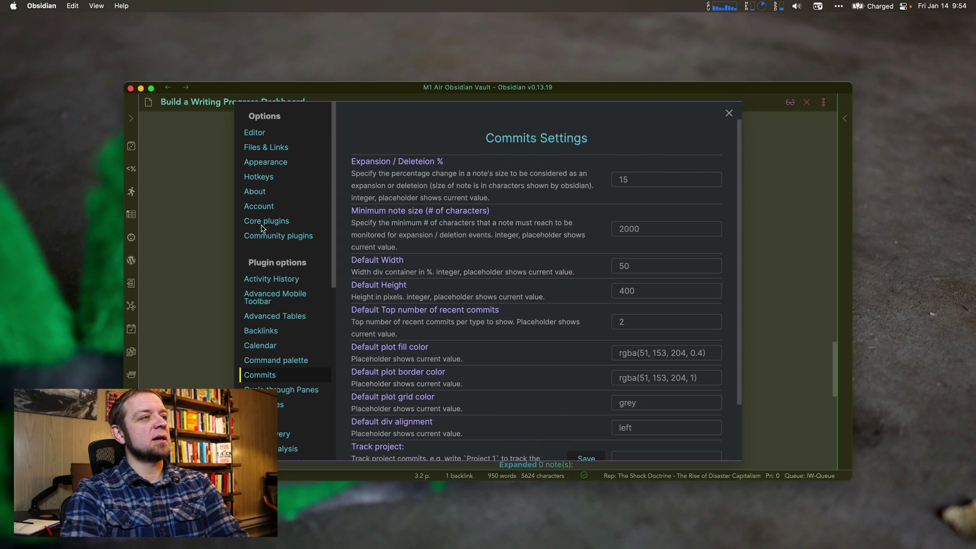
click(272, 135)
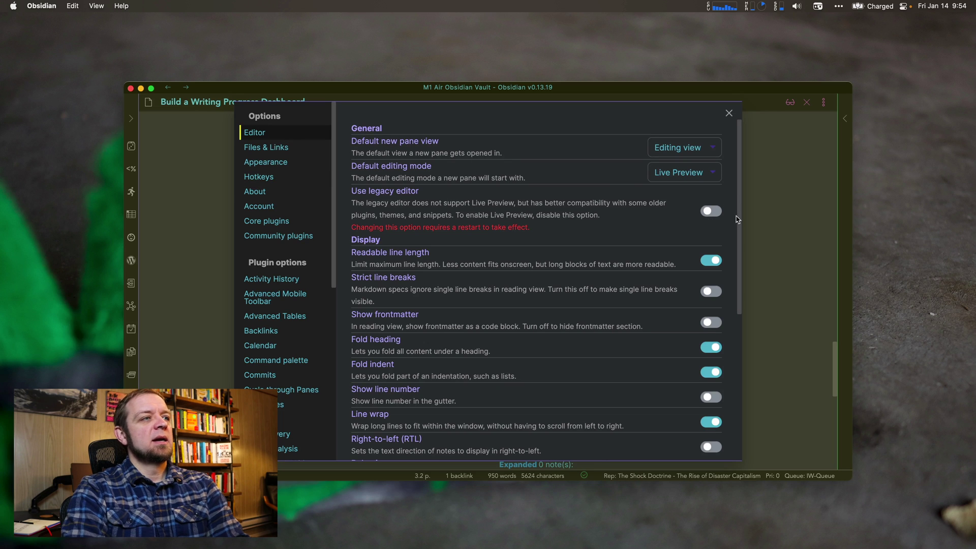
click(709, 212)
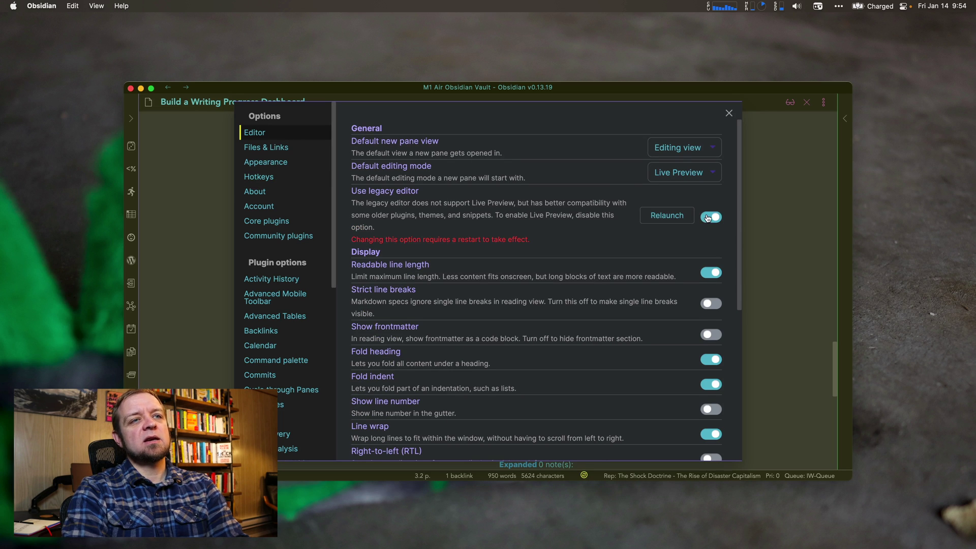
click(708, 216)
click(727, 114)
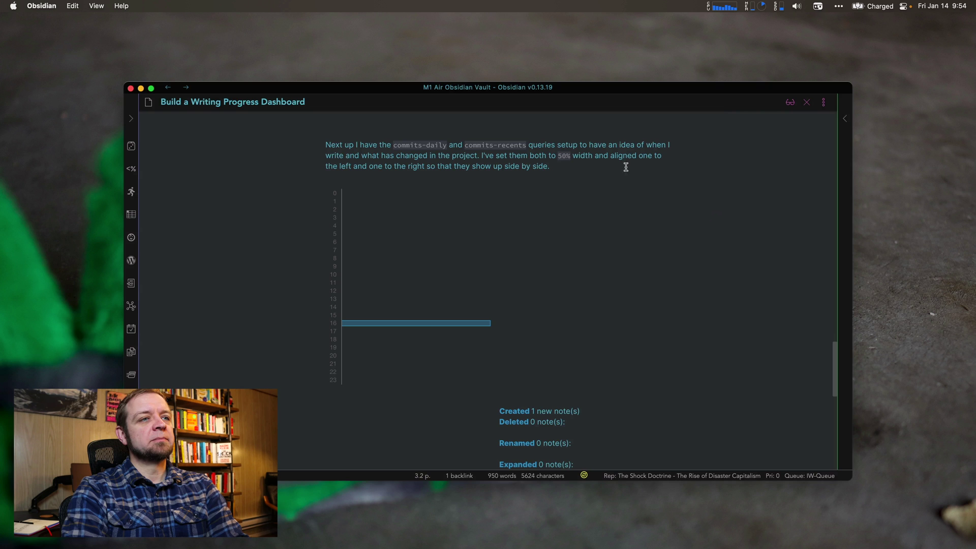
- View the commits-recents block's source, then let its stats render again
scroll(427, 327, down, 2)
scroll(425, 328, down, 2)
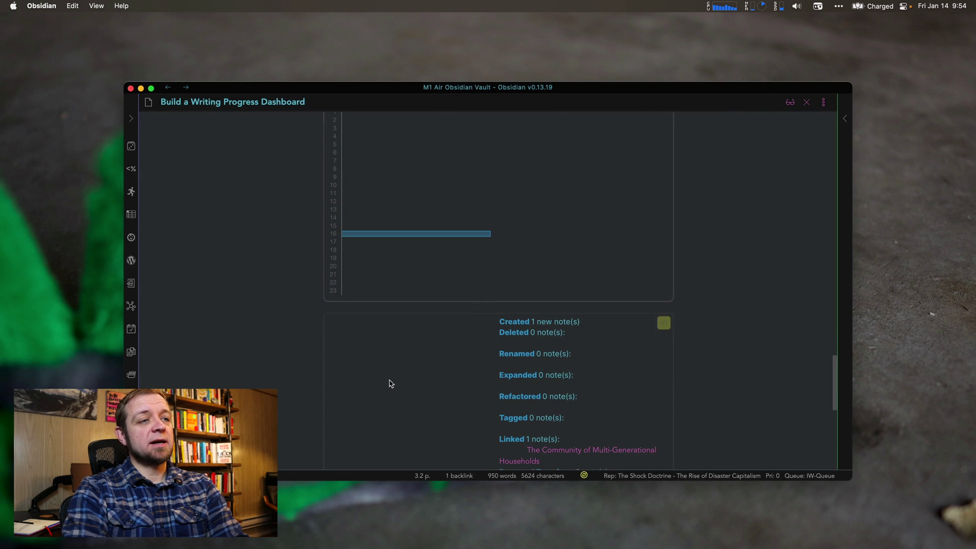
scroll(388, 383, down, 6)
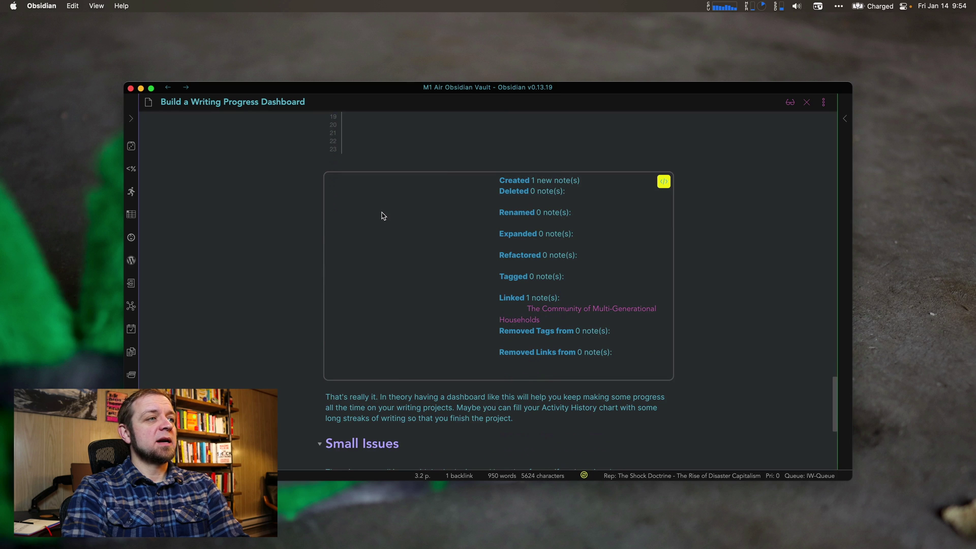
click(380, 167)
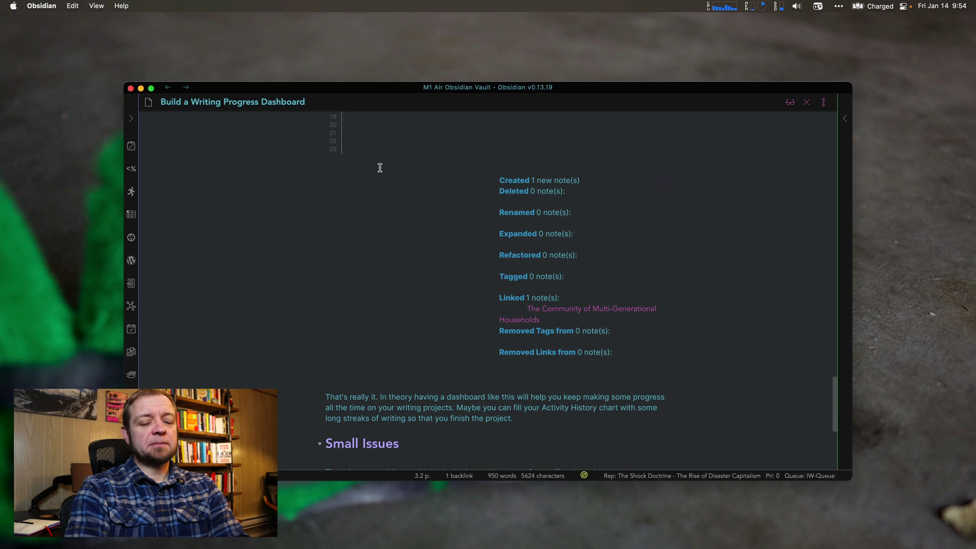
key(Down)
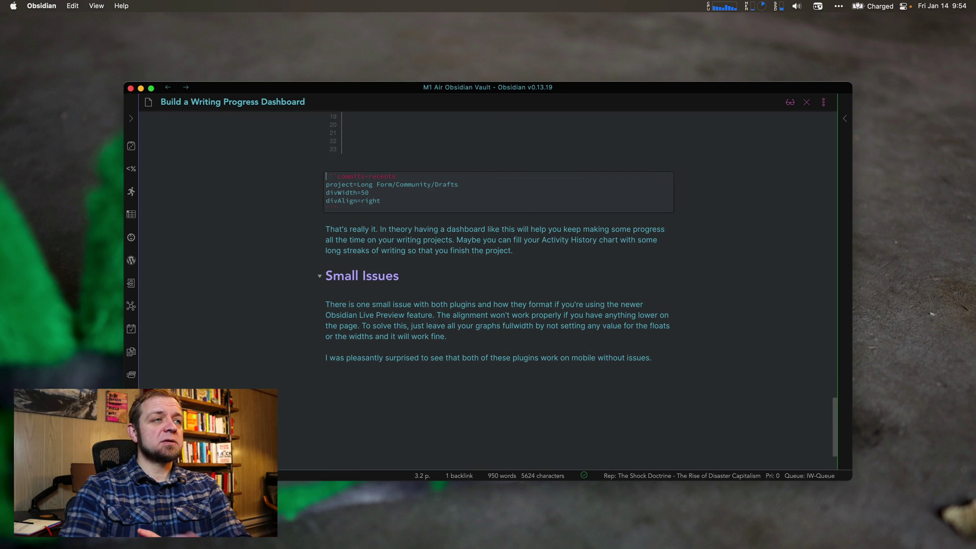
click(325, 166)
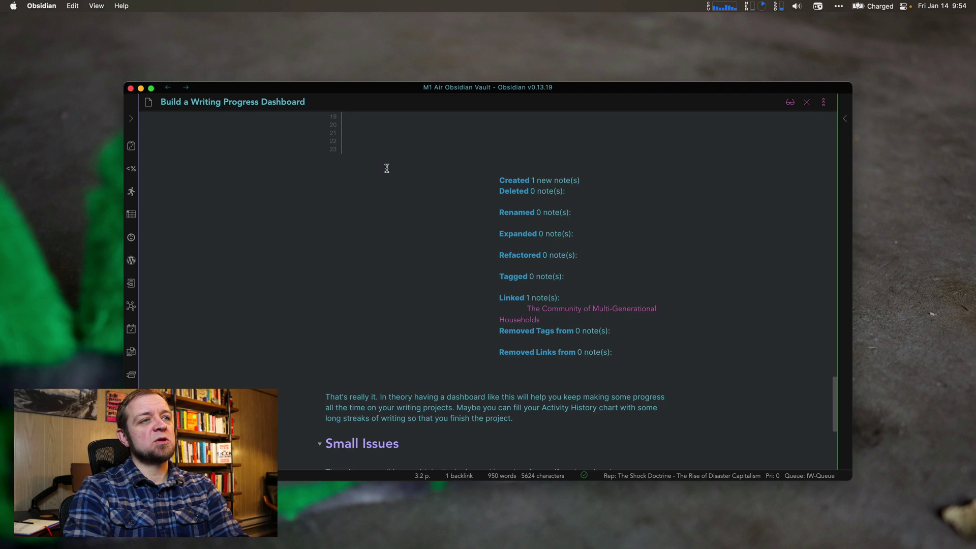
- Scroll up to the Outline section and follow its Working Dashboard link
mouse_move(554, 317)
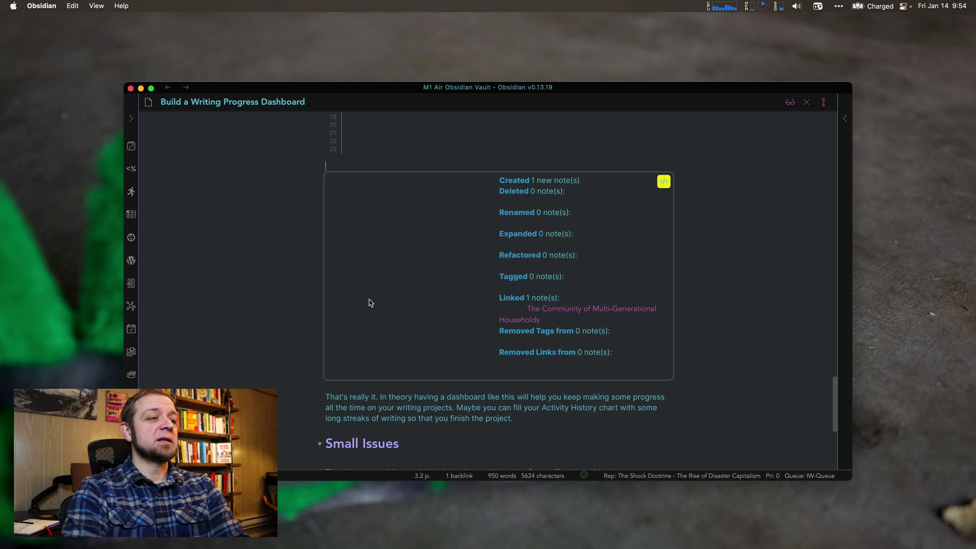
scroll(370, 303, up, 20)
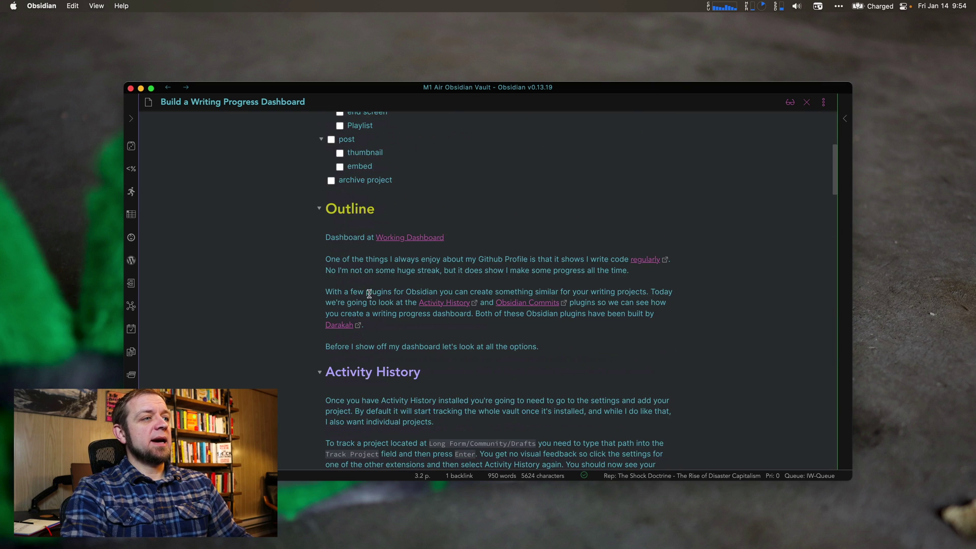
click(423, 237)
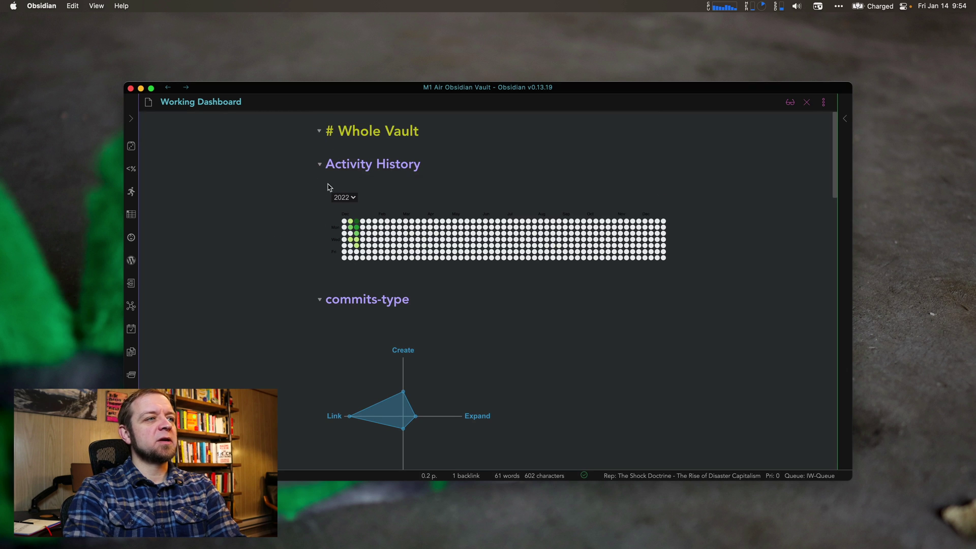
mouse_move(356, 245)
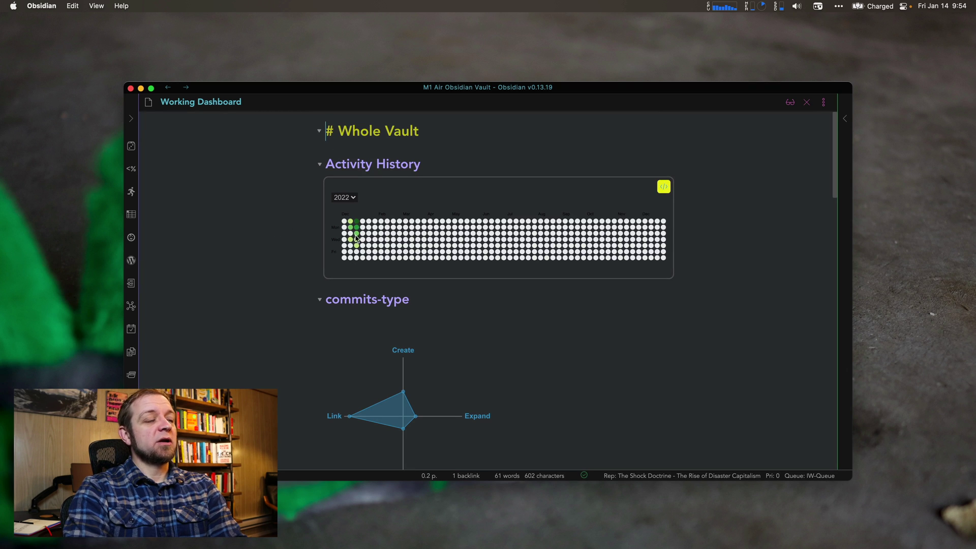
scroll(334, 283, down, 3)
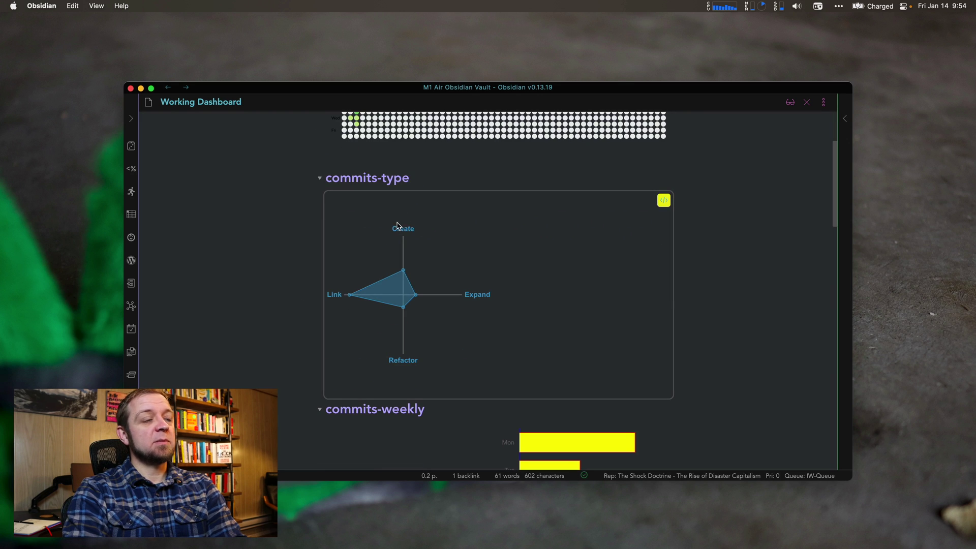
mouse_move(355, 291)
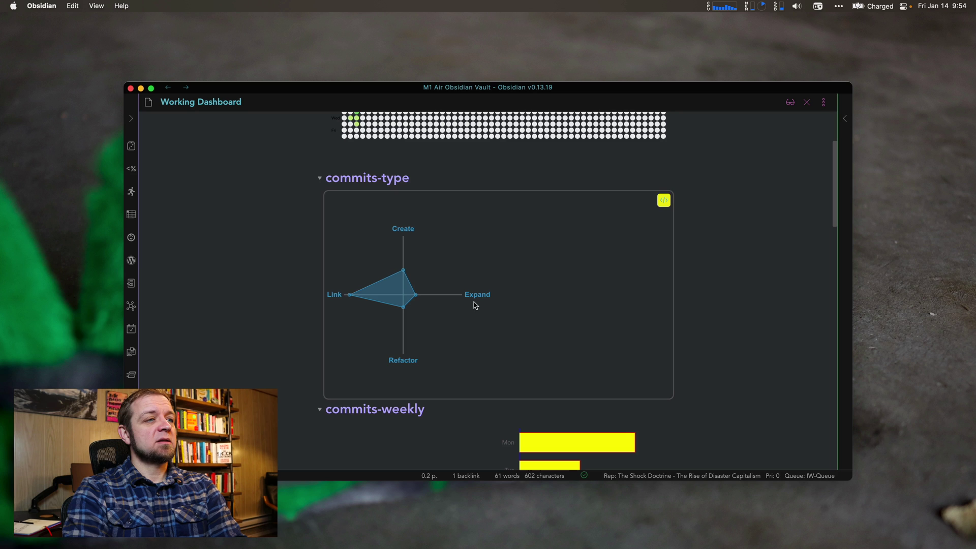
click(432, 185)
click(384, 196)
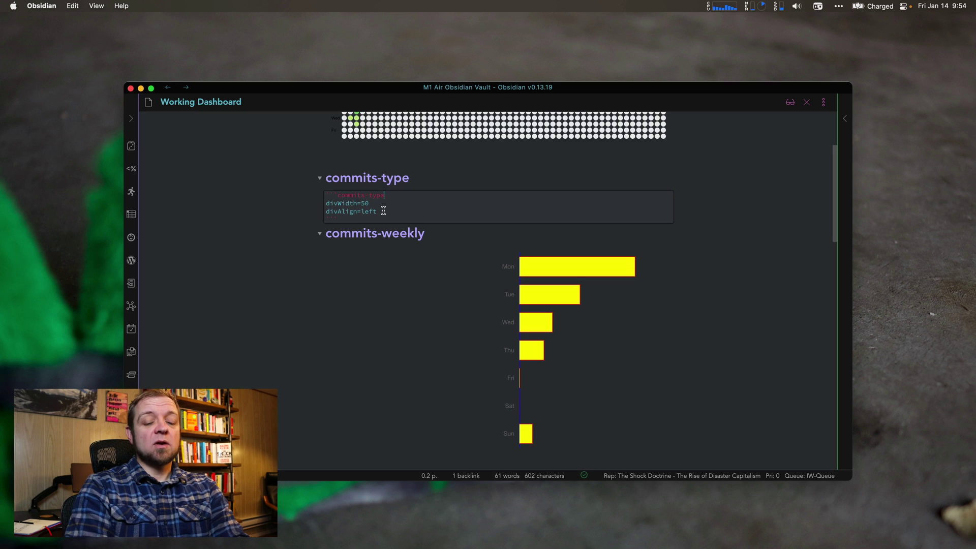
key(Up)
scroll(337, 283, down, 5)
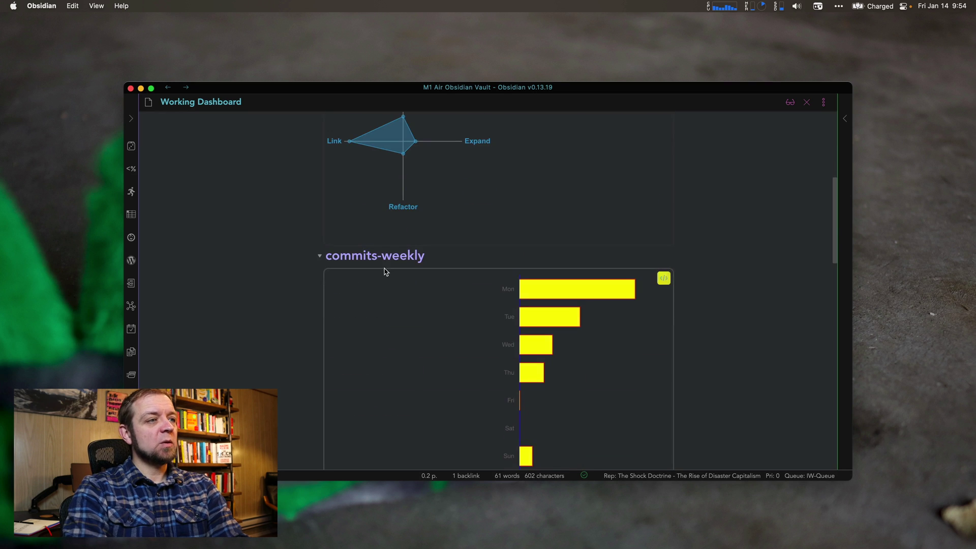
- Delete the fillColor, borderColor and gridColor lines from the commits-weekly block, keeping divWidth=50 and divAlign=right
click(388, 257)
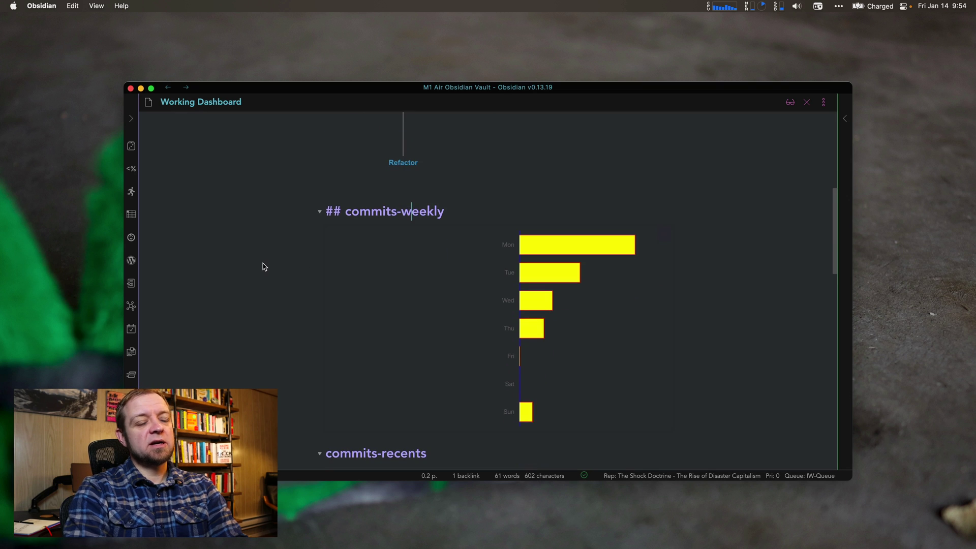
key(Down)
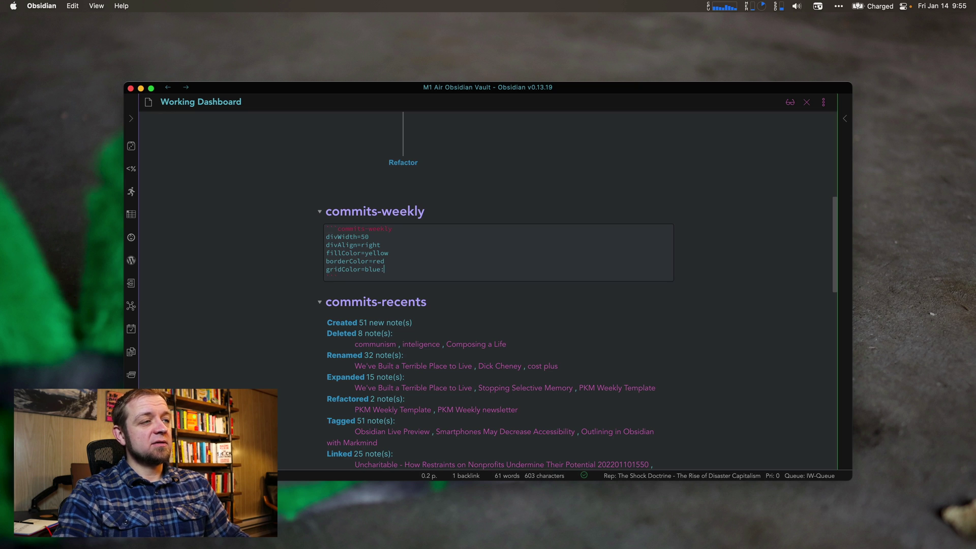
key(shift+Home)
key(shift+Up)
key(shift+Up)
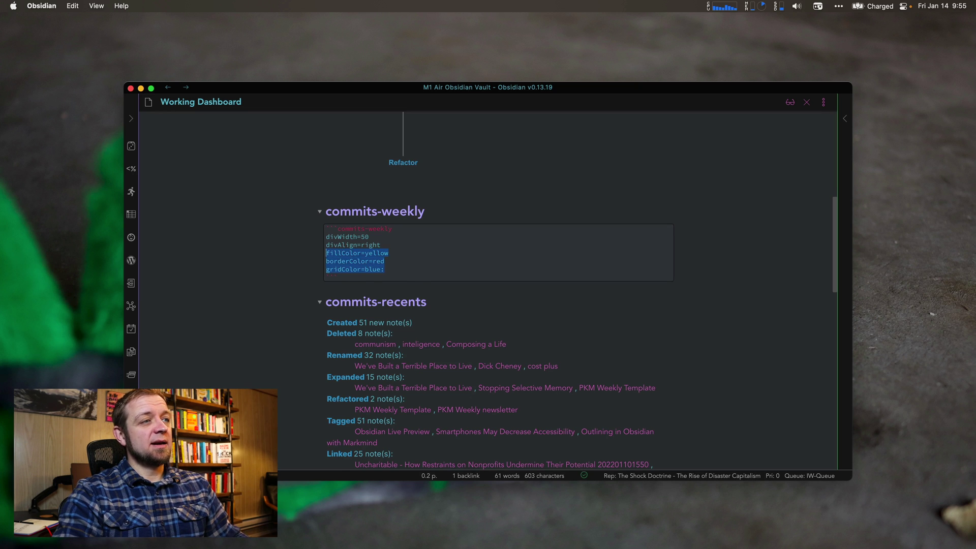
key(BackSpace)
key(BackSpace)
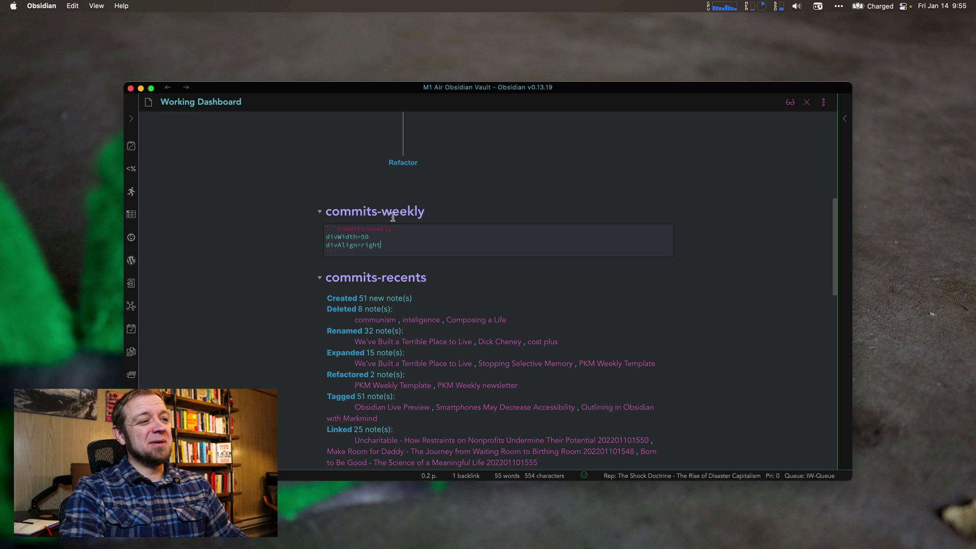
- Render the right-aligned Mon–Sun bar chart and read the weekday counts, Monday highest at 202
click(449, 209)
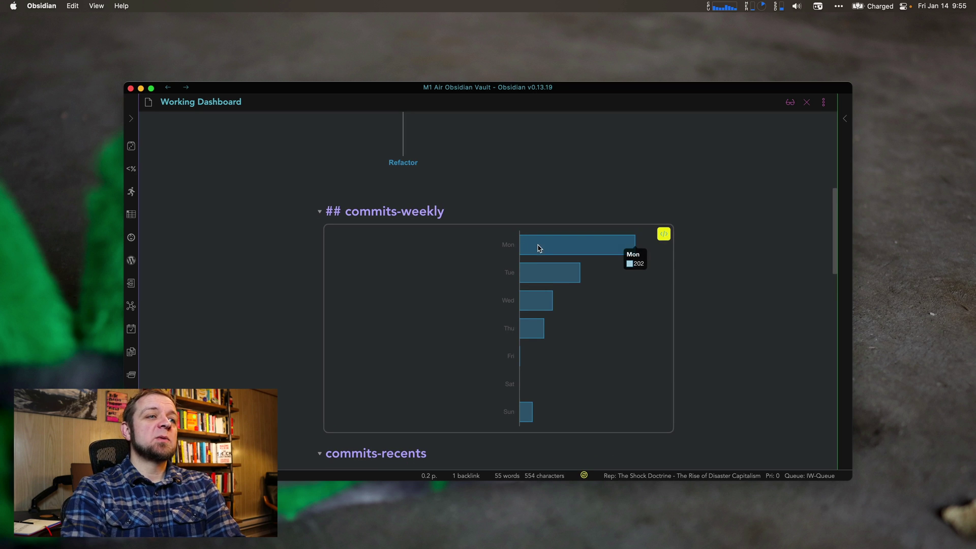
mouse_move(535, 273)
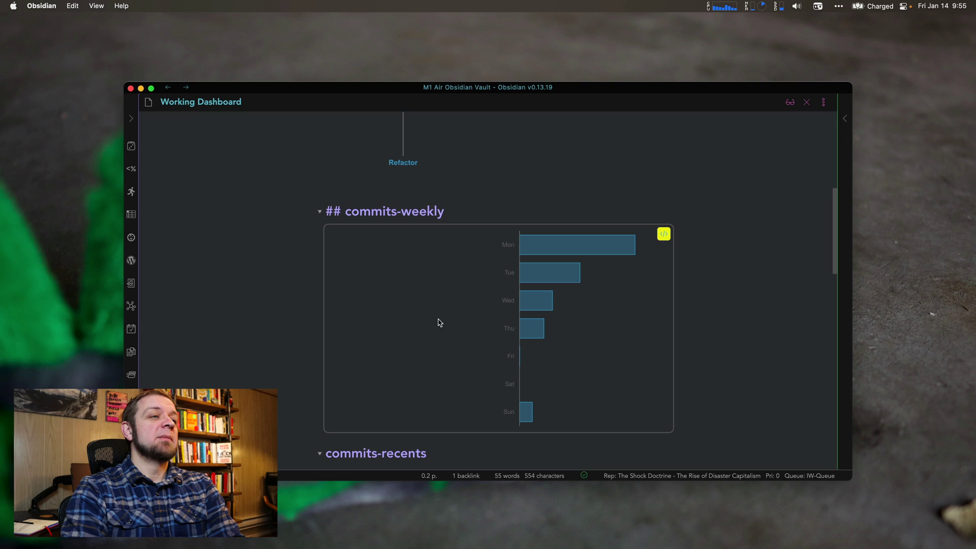
mouse_move(530, 253)
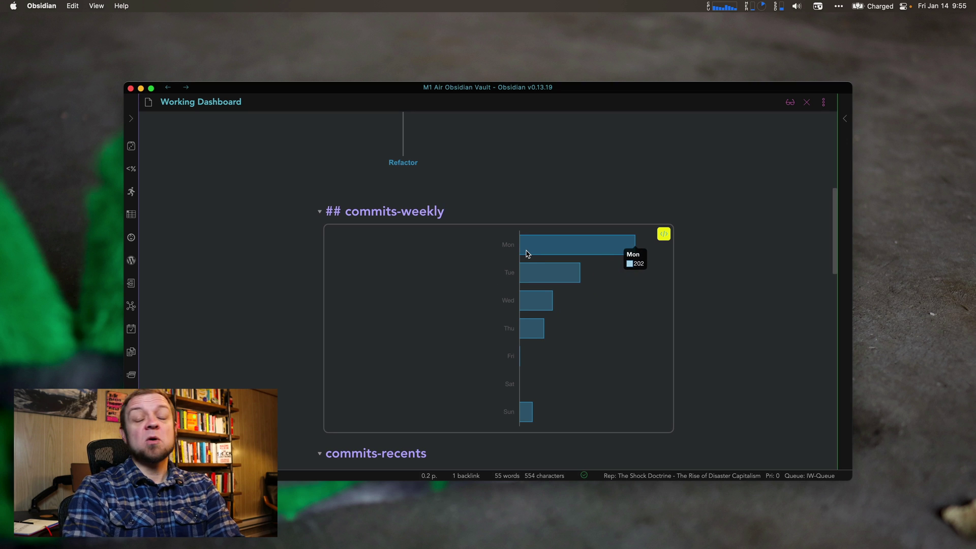
- Scroll to commits-recents, inspect its divWidth and topCommits source, then render it
scroll(251, 290, down, 5)
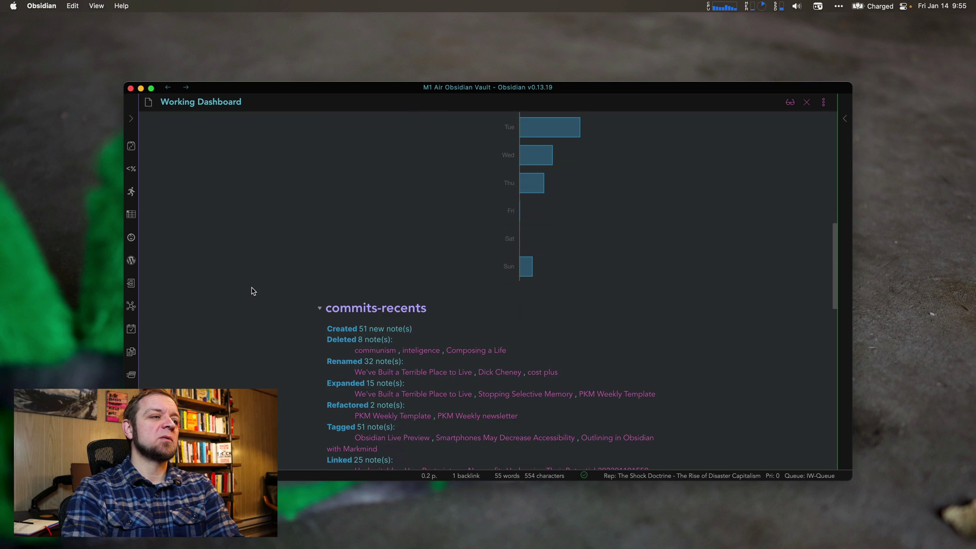
scroll(251, 290, down, 1)
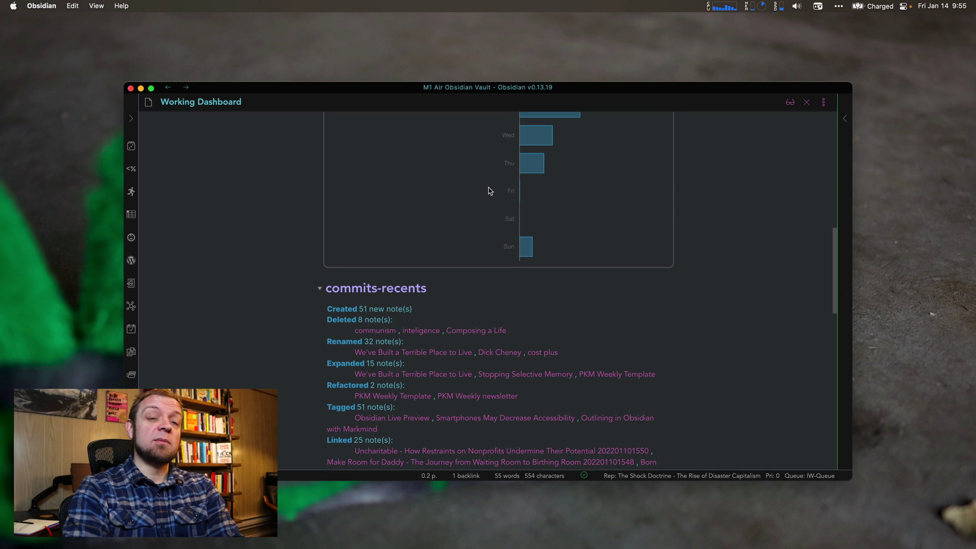
scroll(357, 262, down, 2)
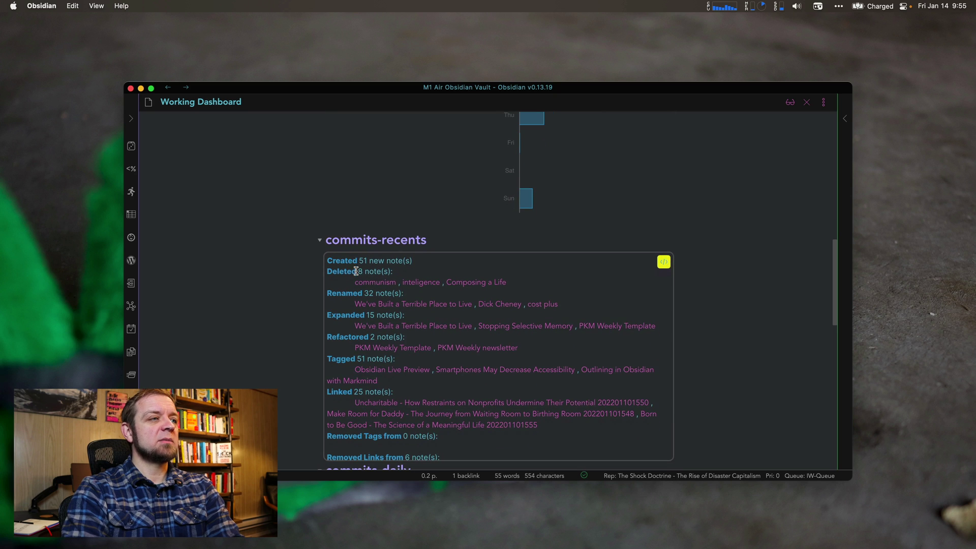
click(446, 240)
key(Down)
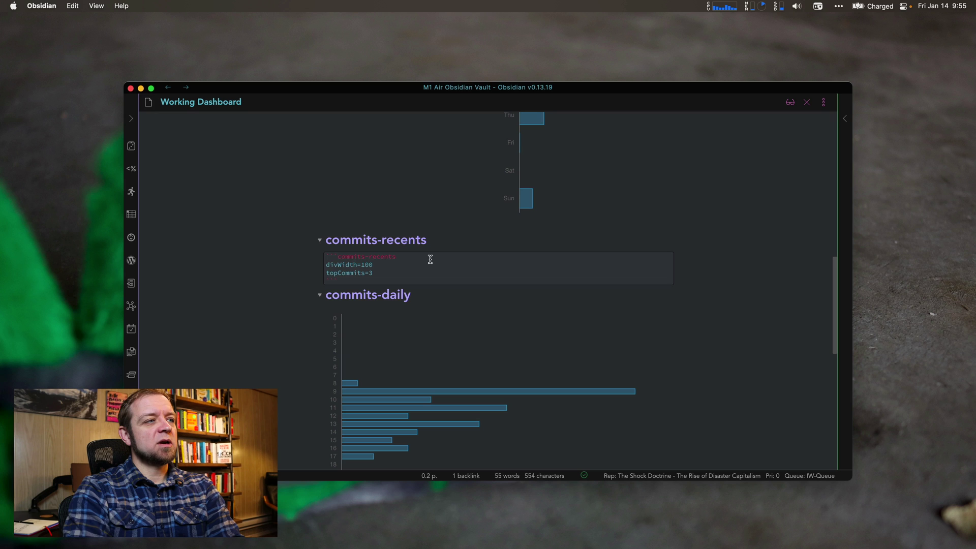
key(Up)
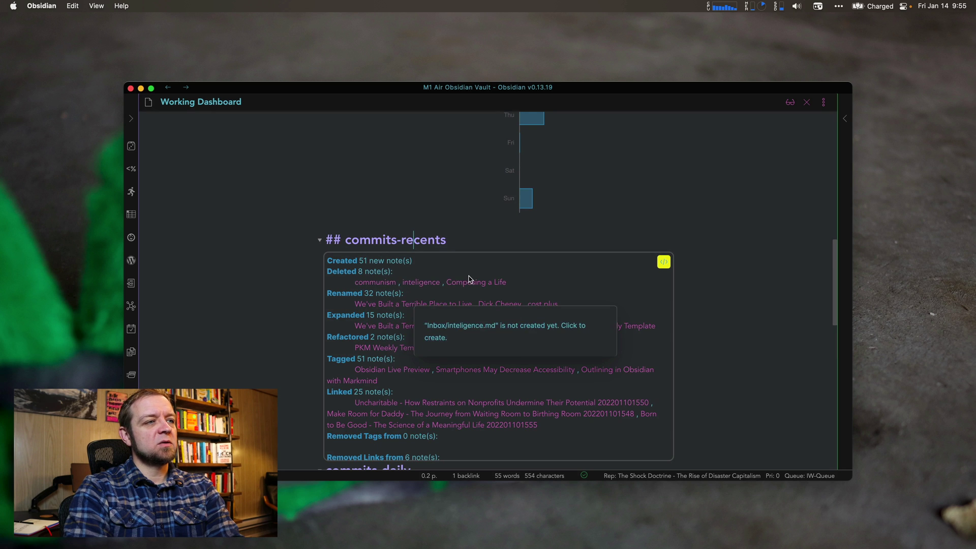
- Recheck the source, then return to the list of 51 created, 8 deleted, 32 renamed, 25 linked notes
scroll(287, 290, down, 2)
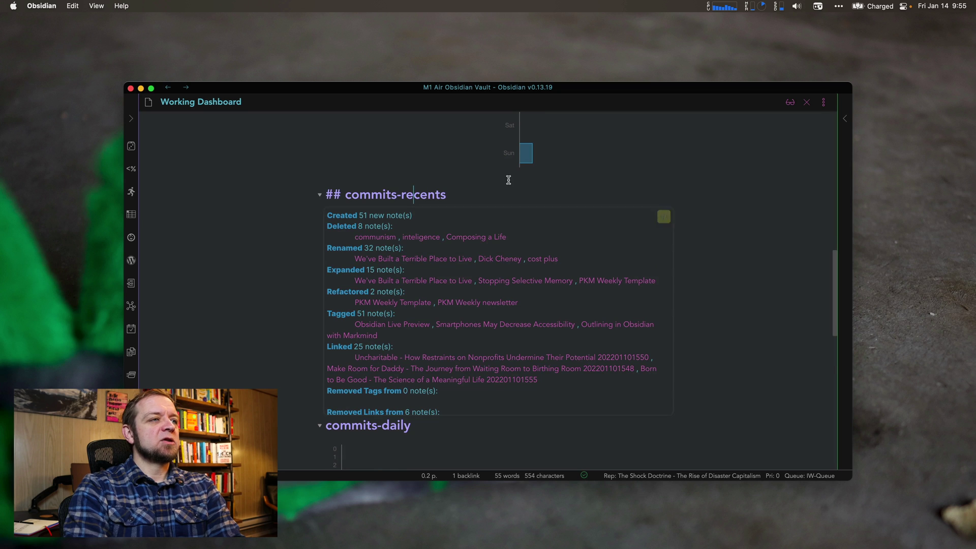
key(Down)
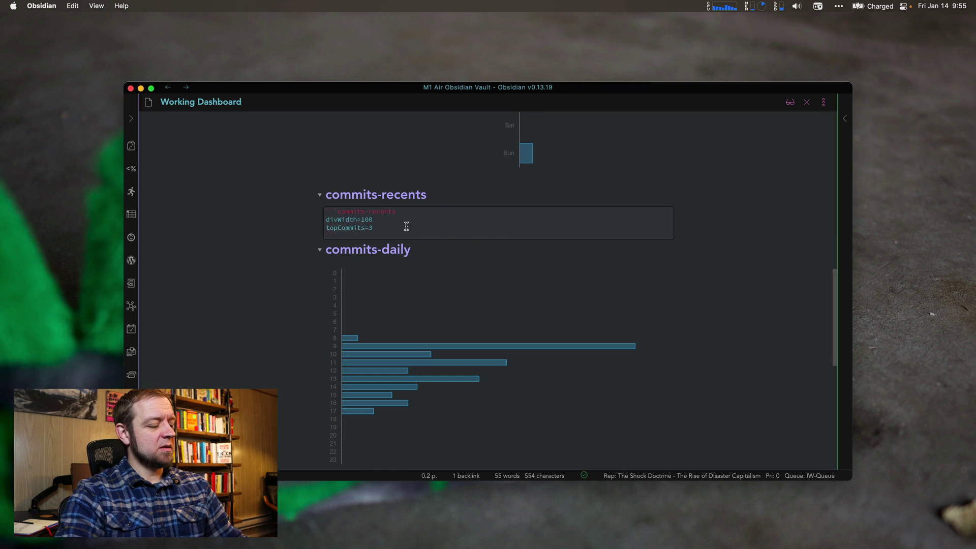
key(Up)
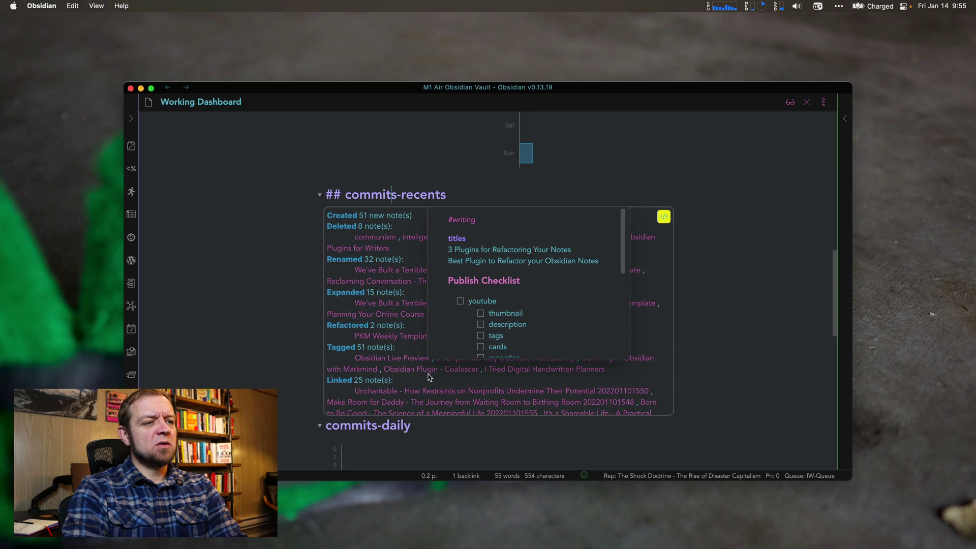
scroll(417, 384, down, 1)
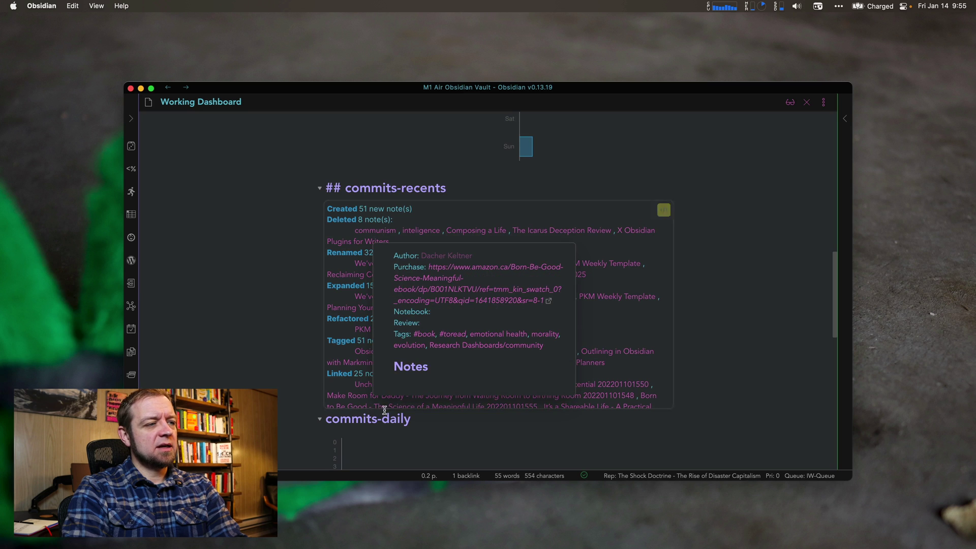
mouse_move(368, 410)
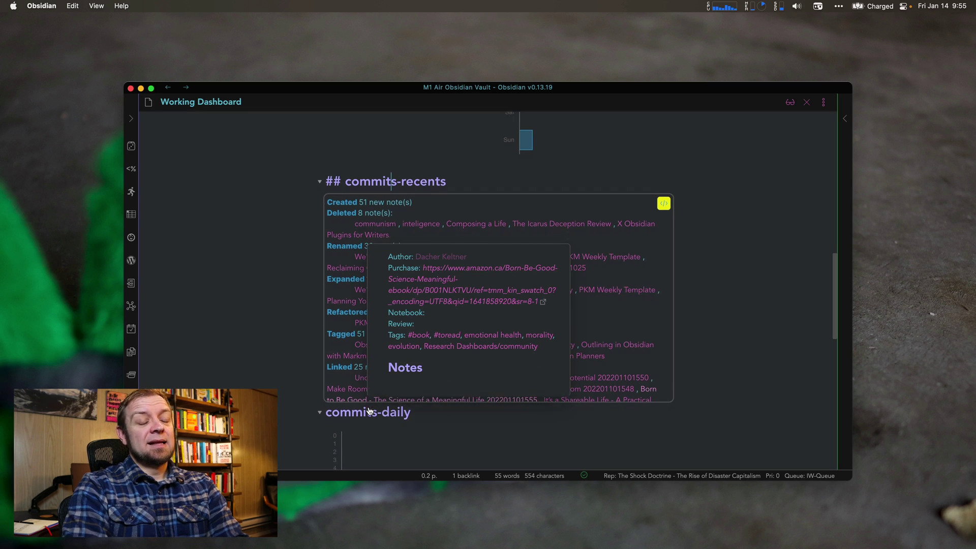
scroll(175, 246, down, 1)
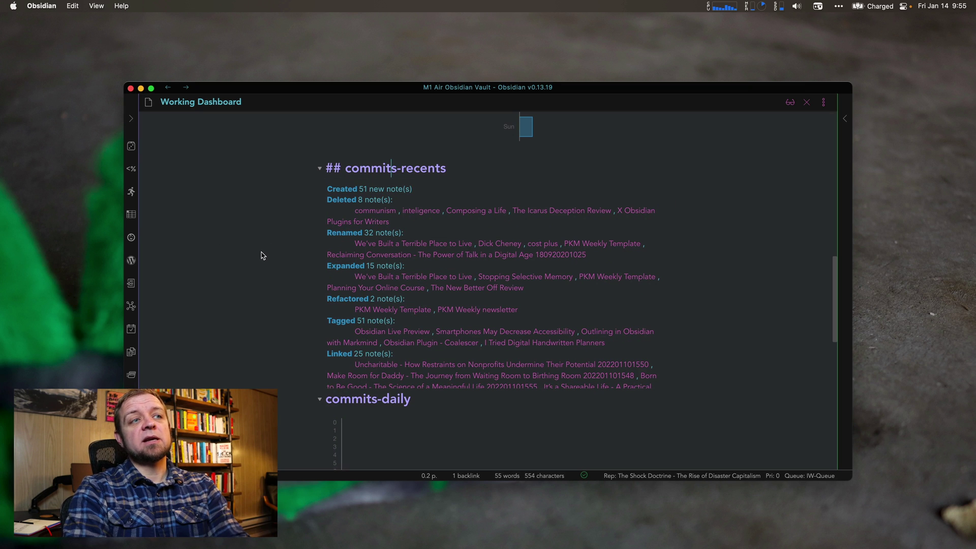
scroll(261, 255, down, 1)
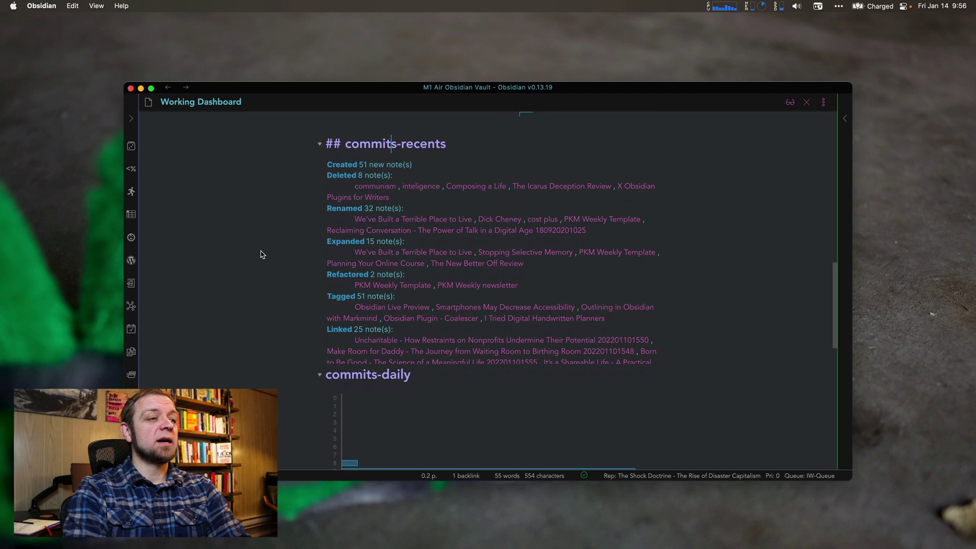
scroll(261, 254, down, 5)
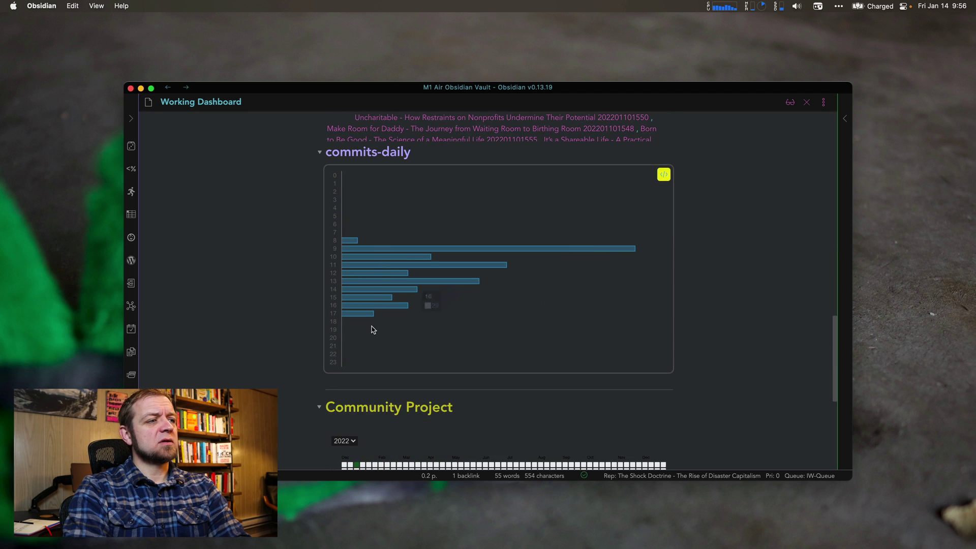
click(431, 154)
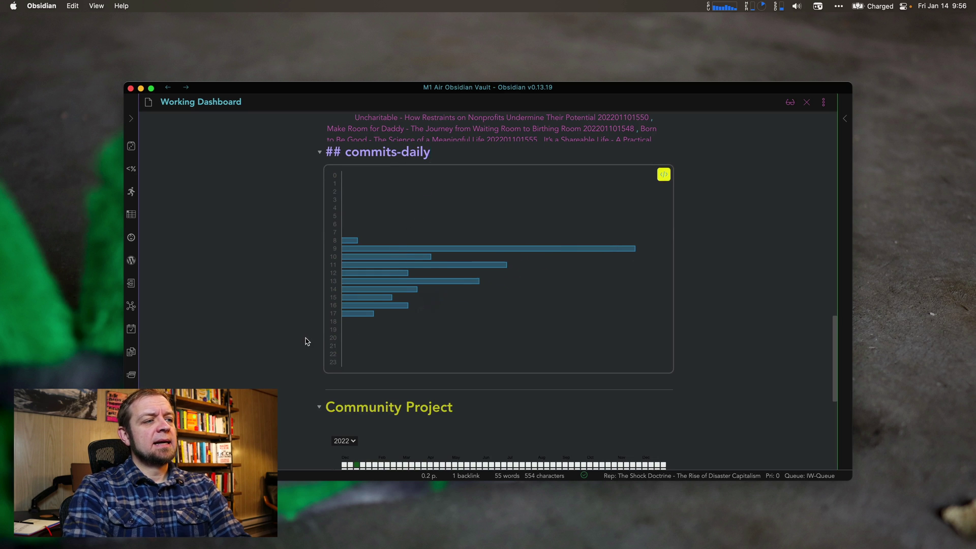
scroll(307, 338, down, 4)
scroll(307, 338, down, 2)
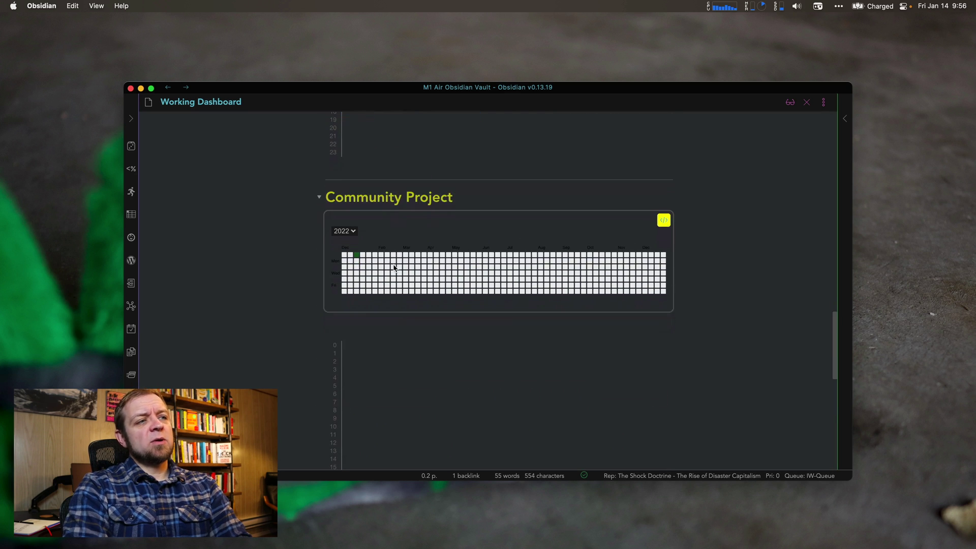
scroll(400, 309, down, 8)
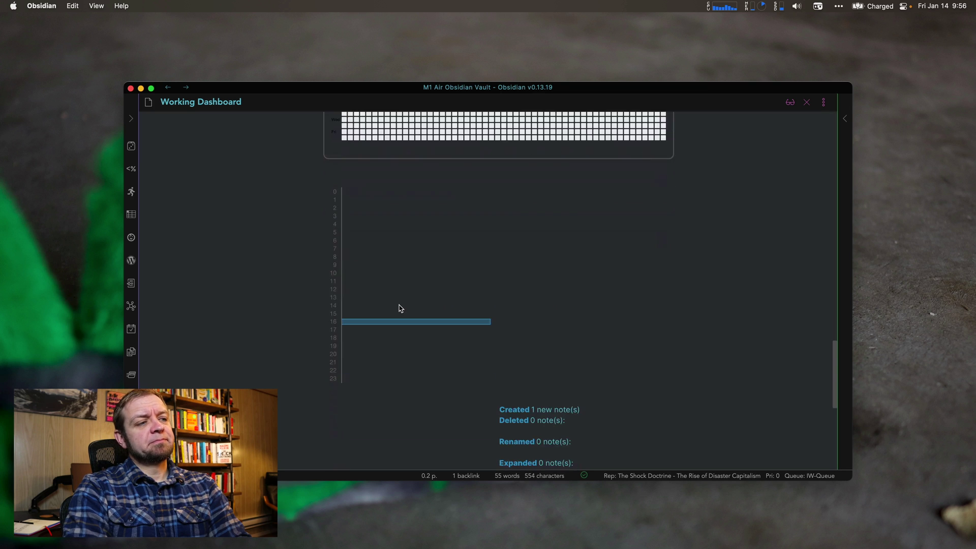
scroll(400, 309, up, 15)
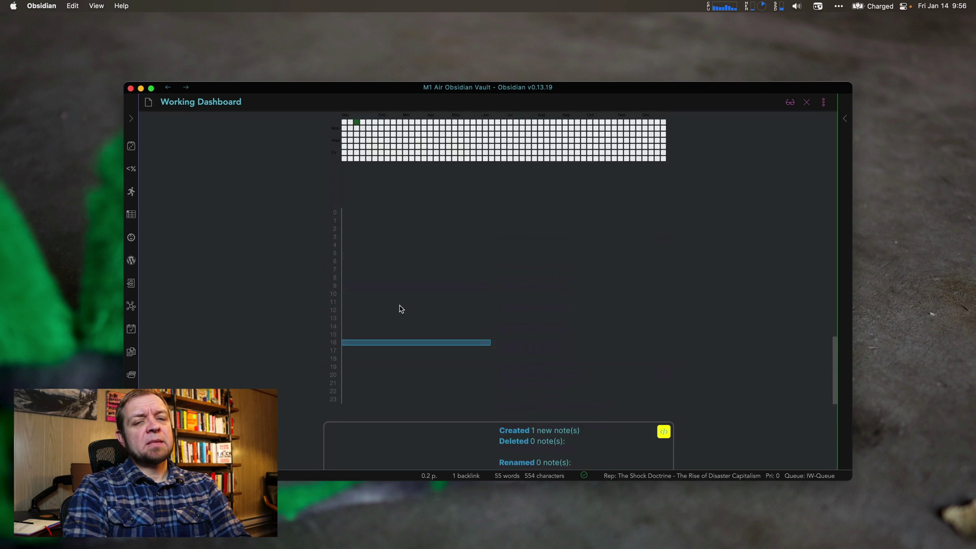
scroll(401, 309, up, 4)
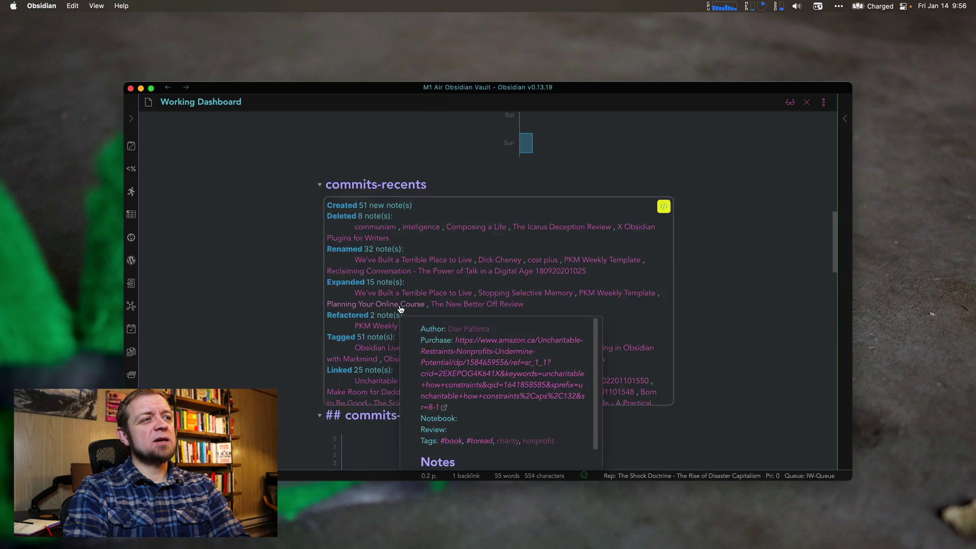